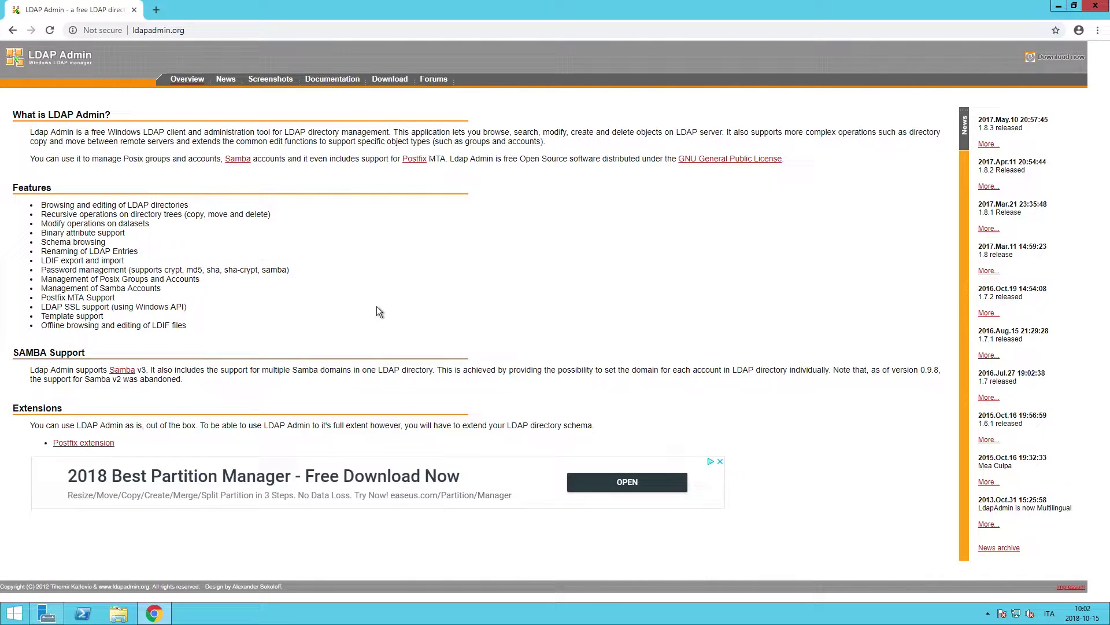
Download the 32-bit LdapAdminExe-w32-1.8.3.zip from ldapadmin.org's Program Files
left_click(388, 79)
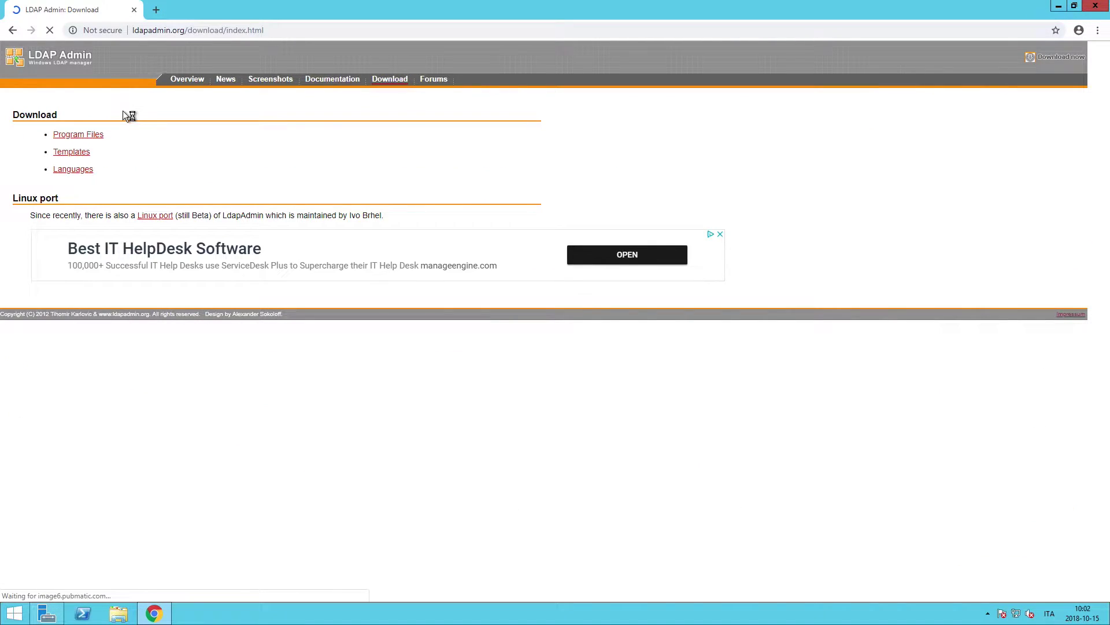
left_click(86, 134)
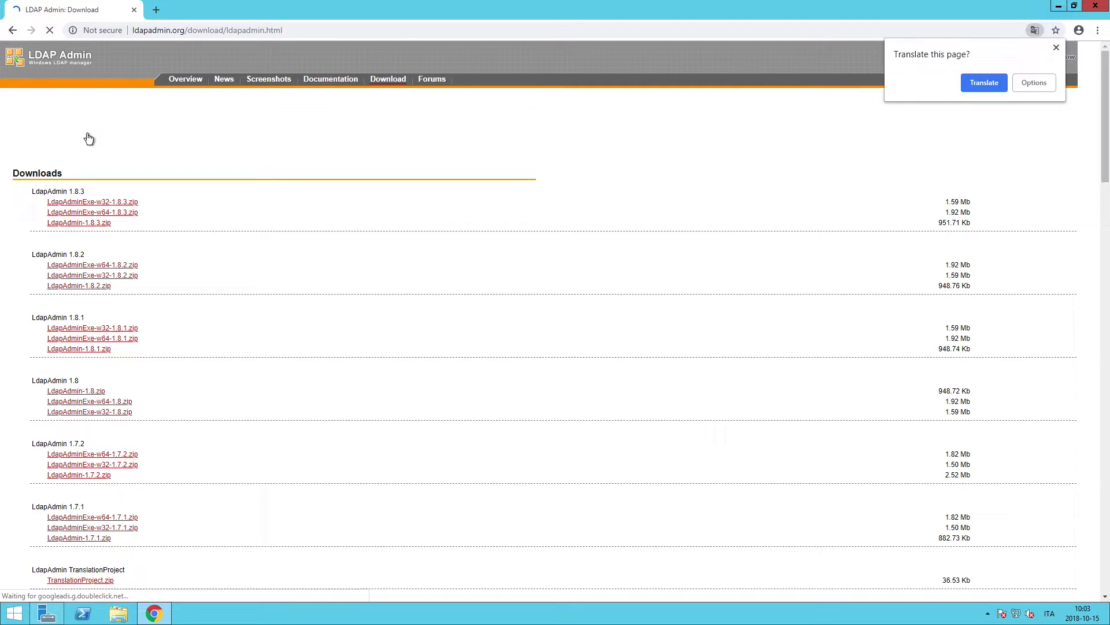
left_click(108, 203)
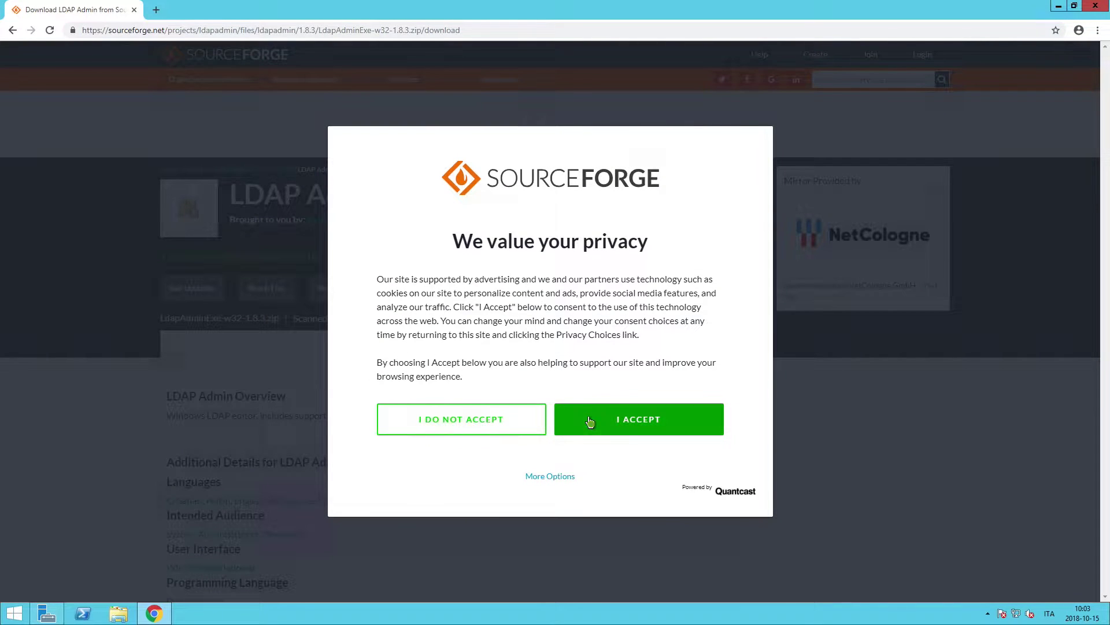
left_click(586, 420)
Extract the downloaded zip into its suggested folder and run LdapAdmin
left_click(118, 590)
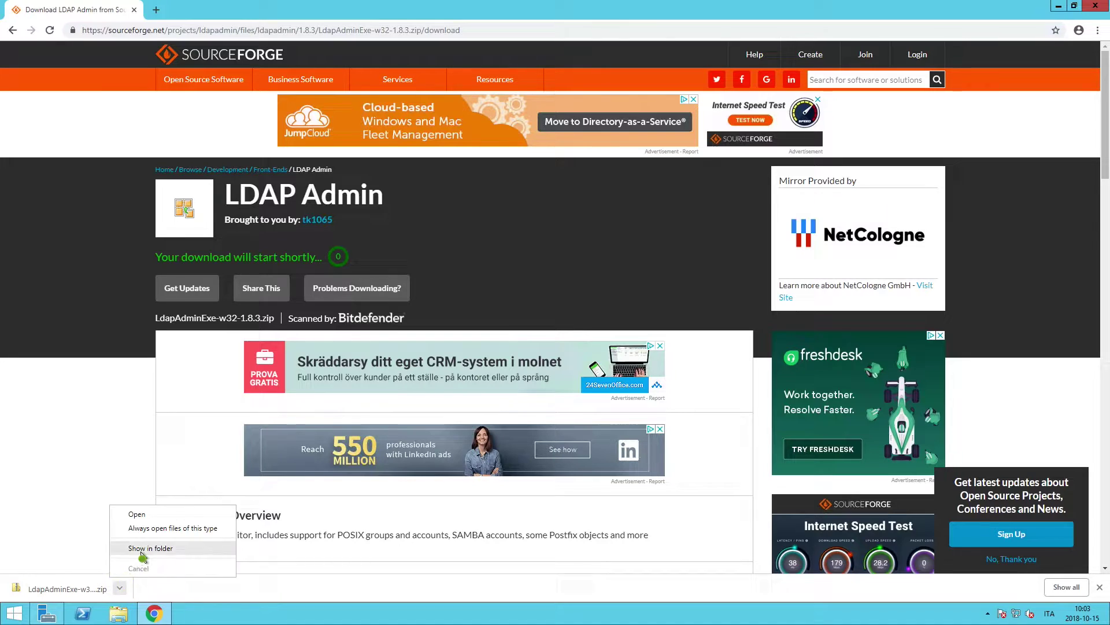
left_click(140, 551)
right_click(393, 192)
left_click(429, 224)
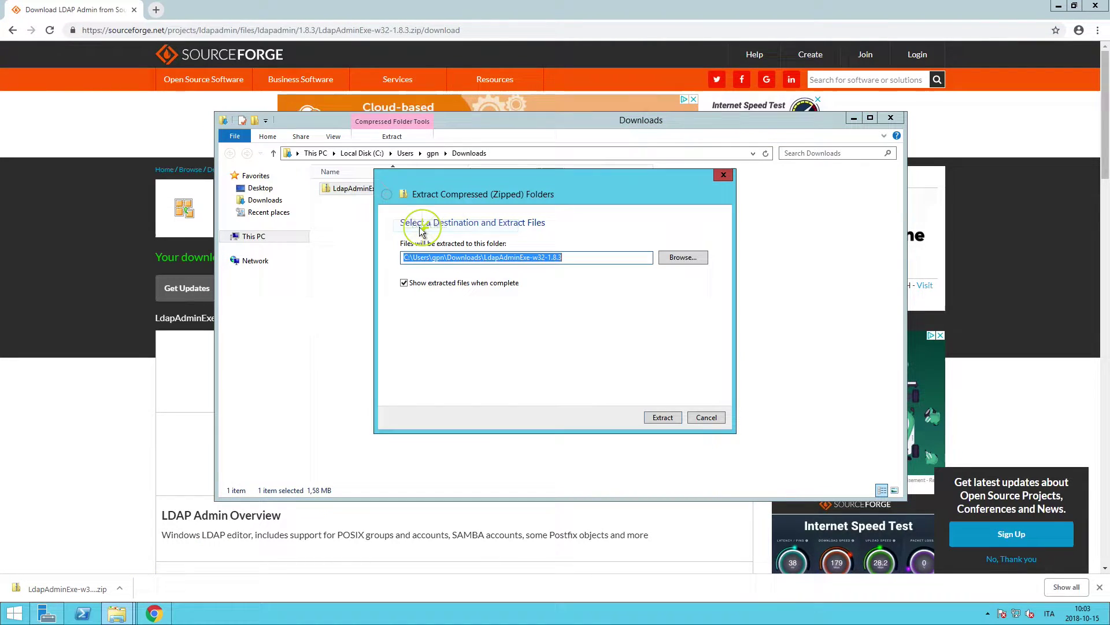
left_click(662, 417)
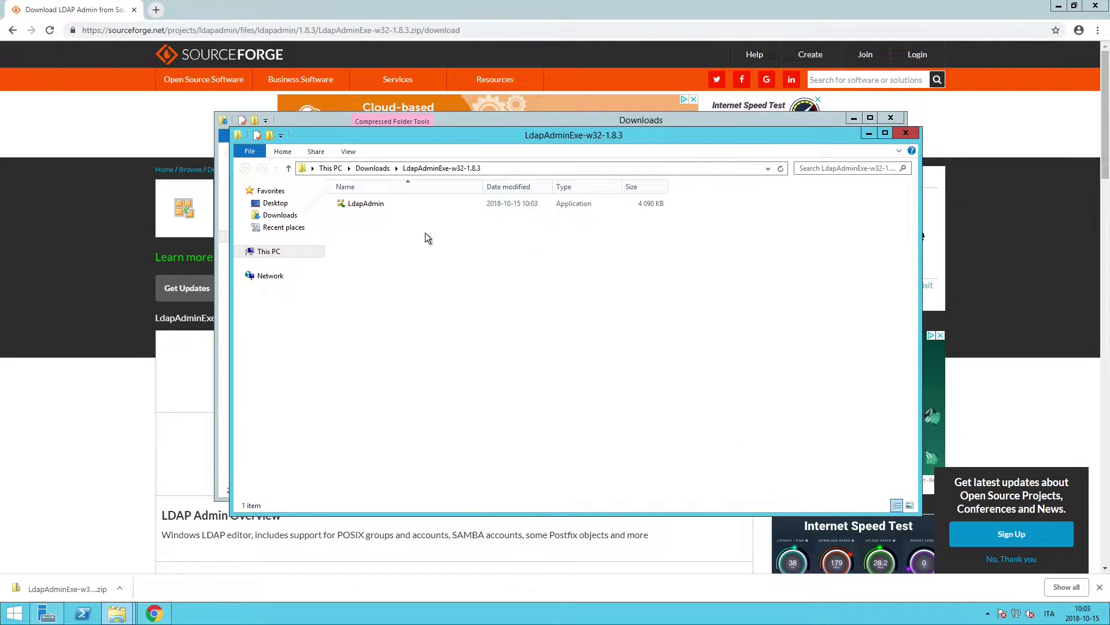
double_click(347, 203)
left_click(598, 321)
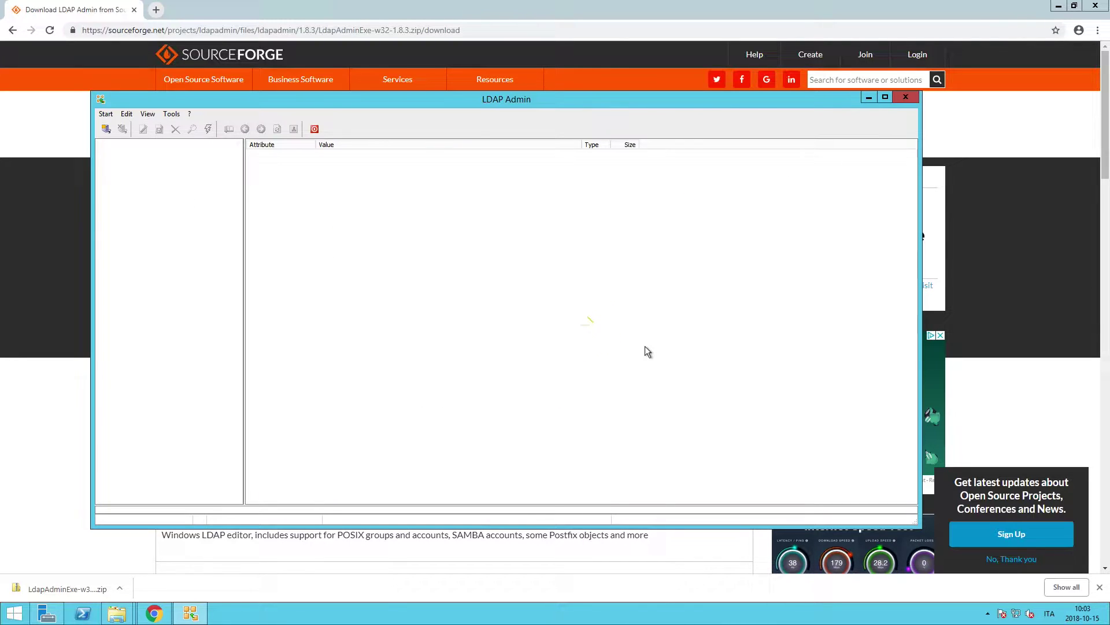
Import the Qlik.lcf connection file into LDAP Admin's Private connections
left_click(107, 115)
left_click(127, 126)
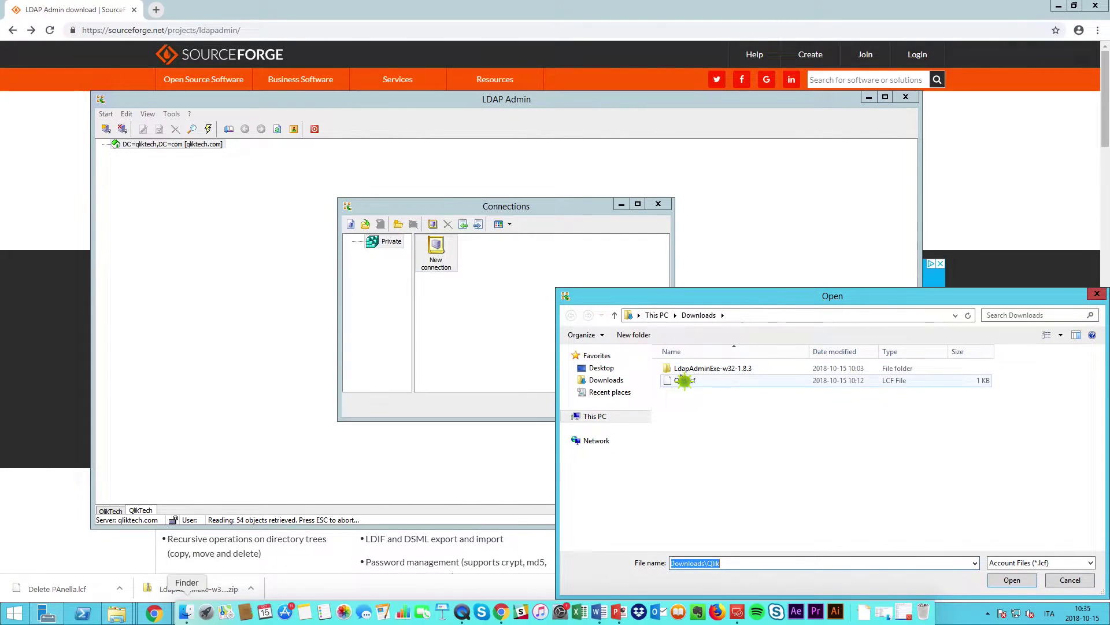
left_click(684, 380)
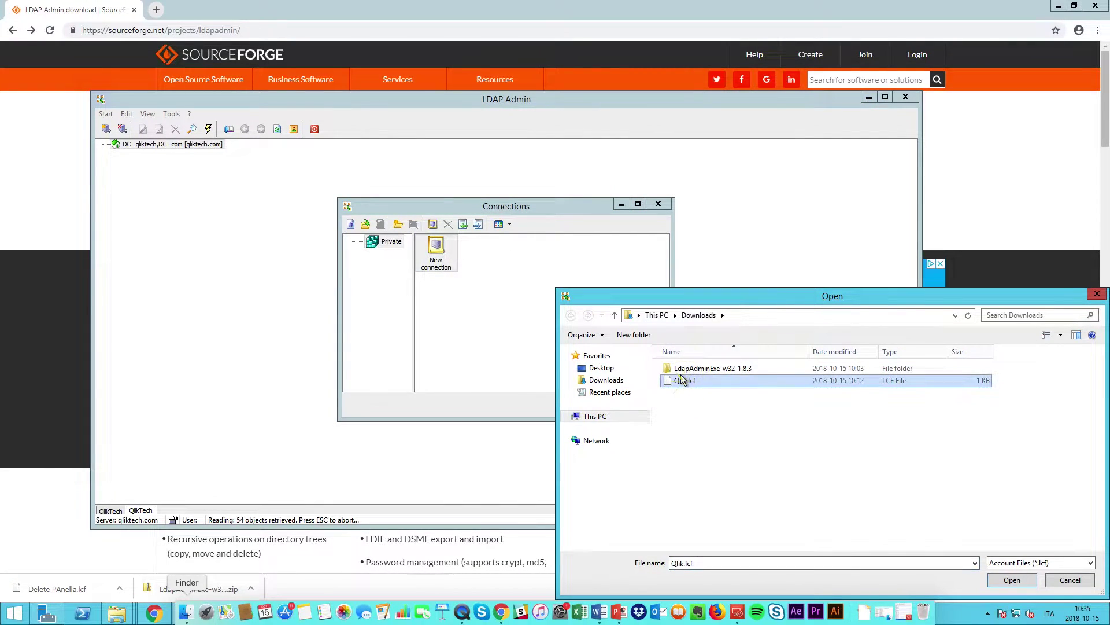
left_click(1012, 579)
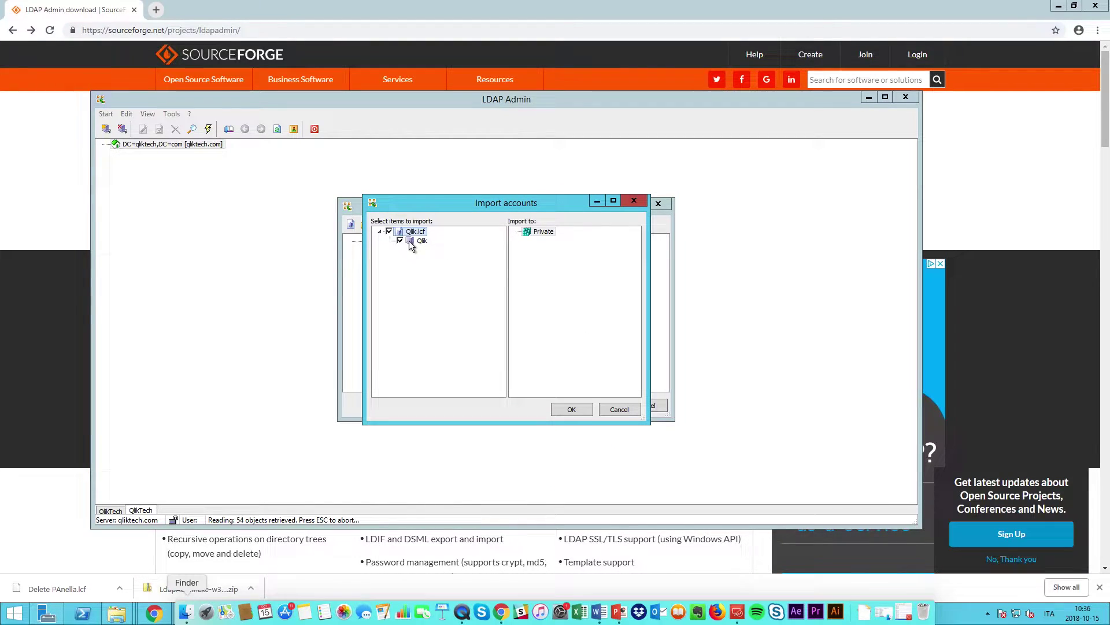
left_click(574, 407)
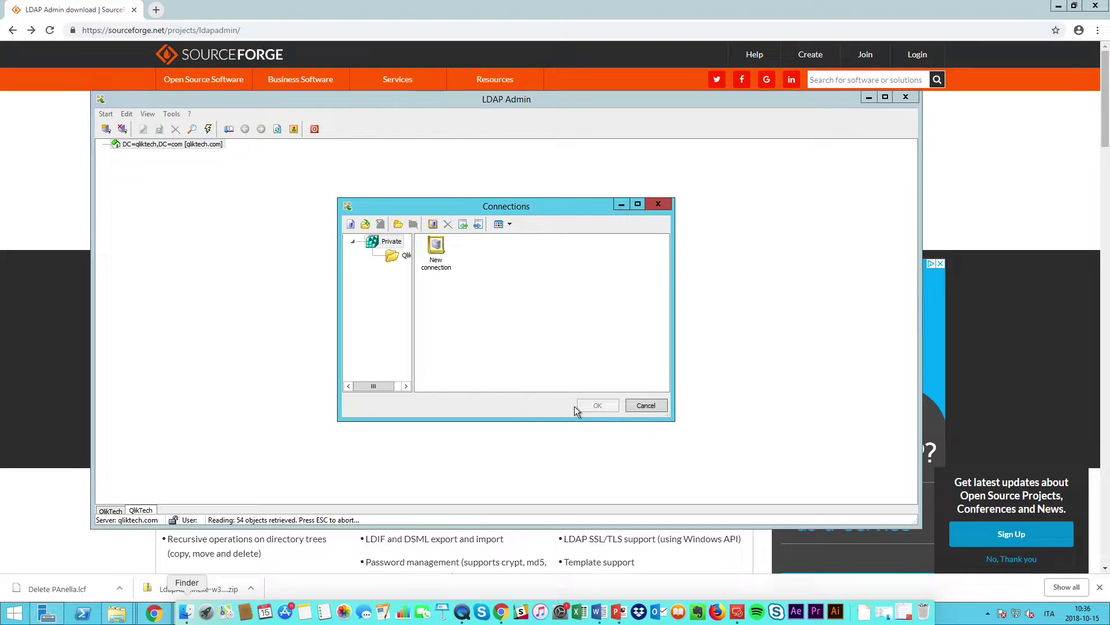
Connect with the Qlik connection to list the qliktech.com organisational units
left_click(399, 258)
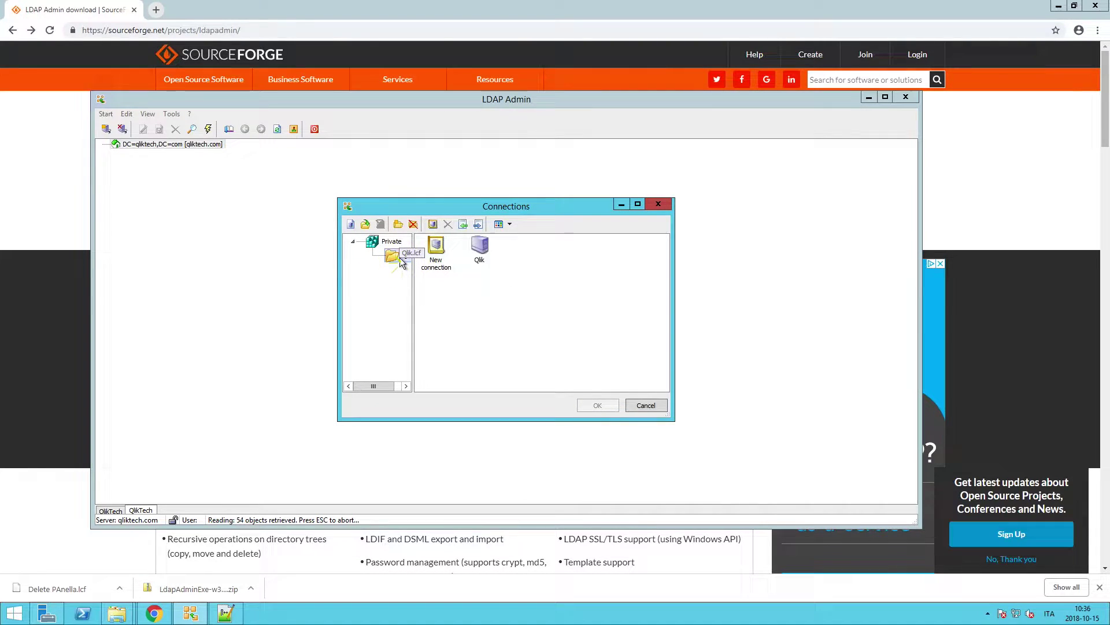
left_click(482, 259)
double_click(482, 256)
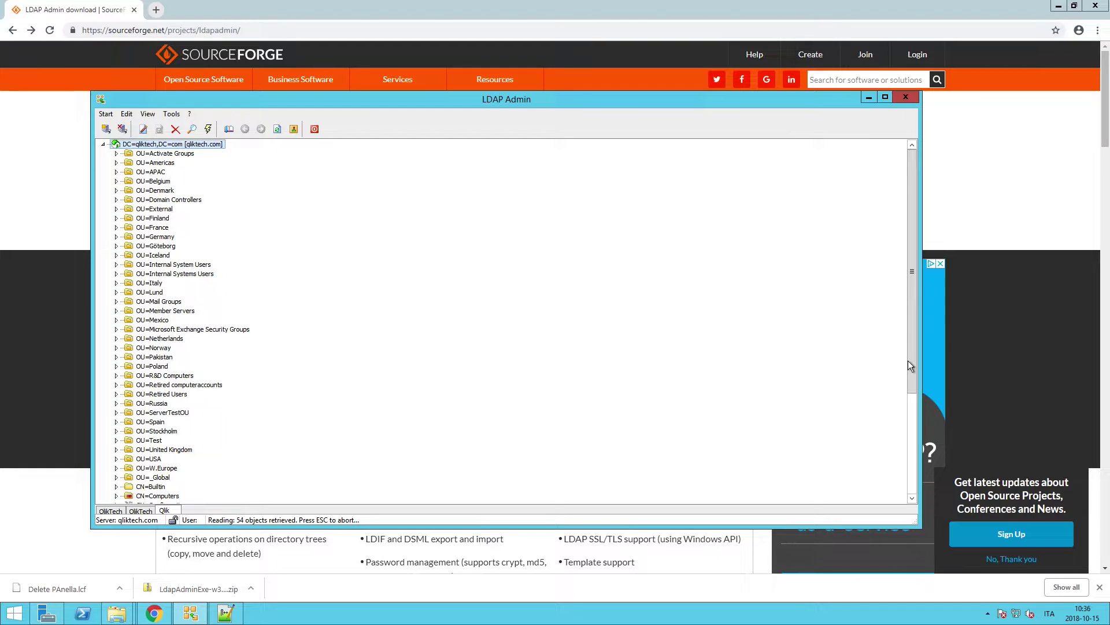
mouse_move(909, 362)
left_mouse_down()
mouse_move(914, 422)
mouse_move(925, 278)
left_mouse_up()
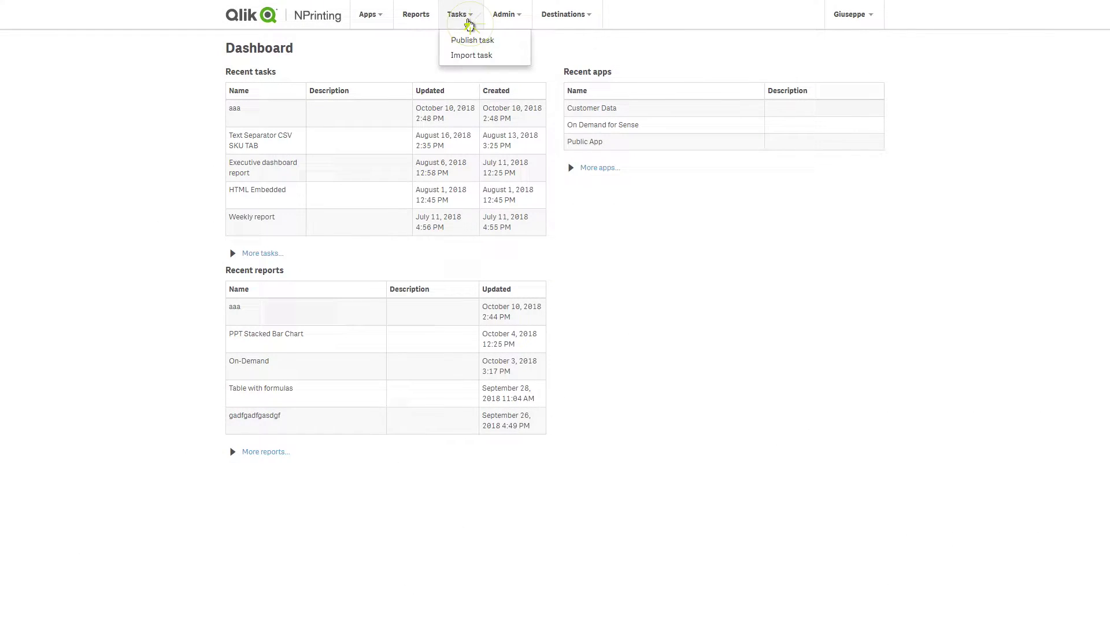
Create a new import task named 'LDAP users'
left_click(471, 53)
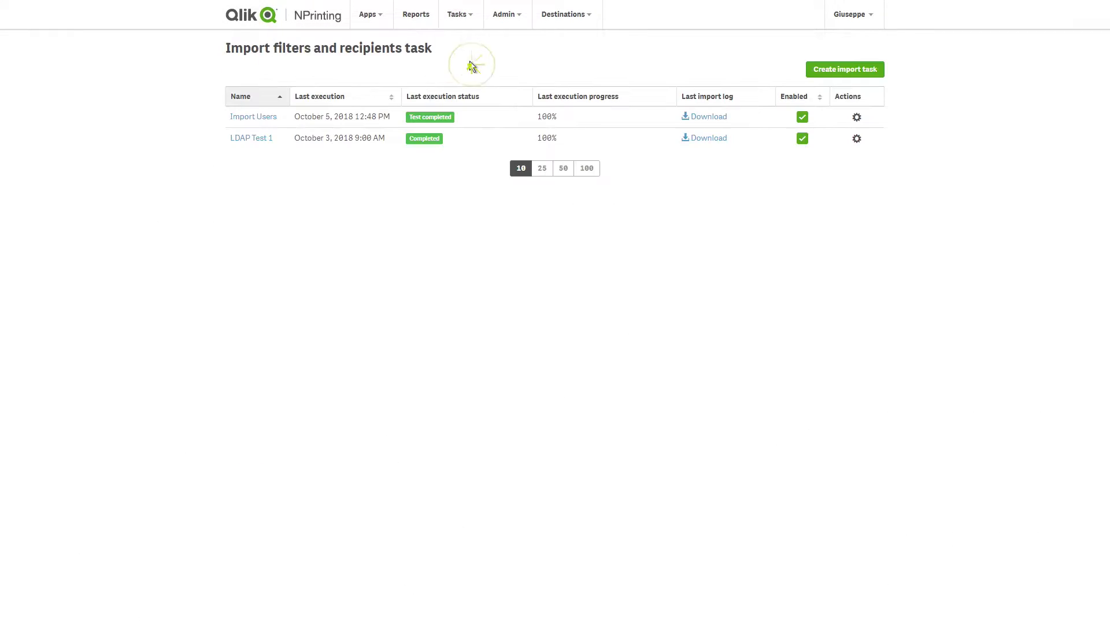
left_click(820, 81)
left_click(667, 134)
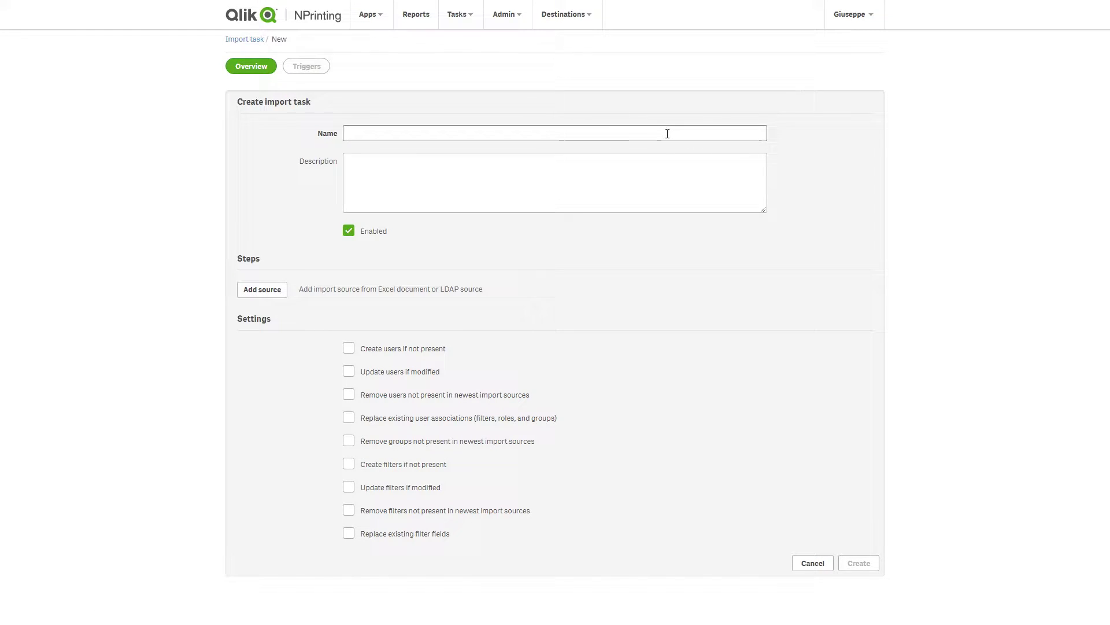
type("LDAP users")
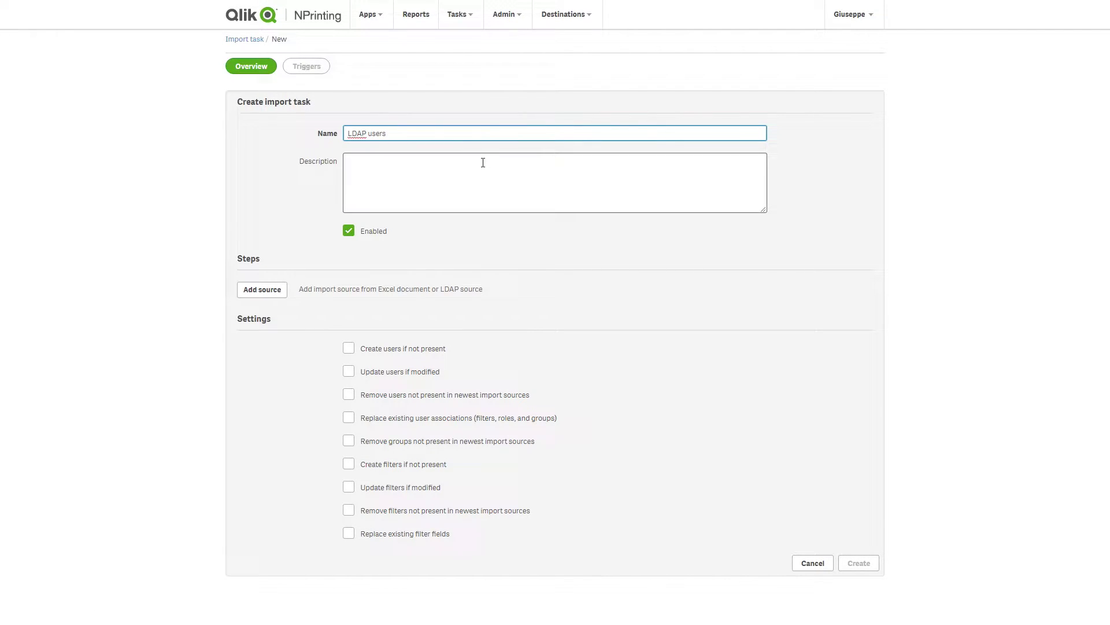
Add an Import from LDAP source with connection path starting ldap://qliktech.co
left_click(268, 291)
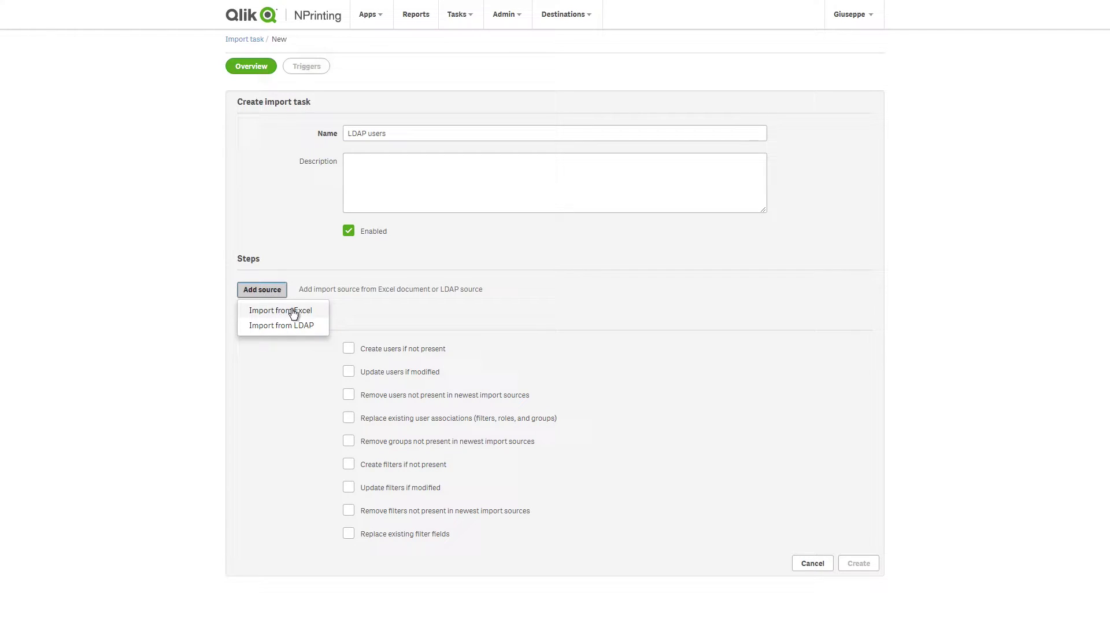
left_click(309, 329)
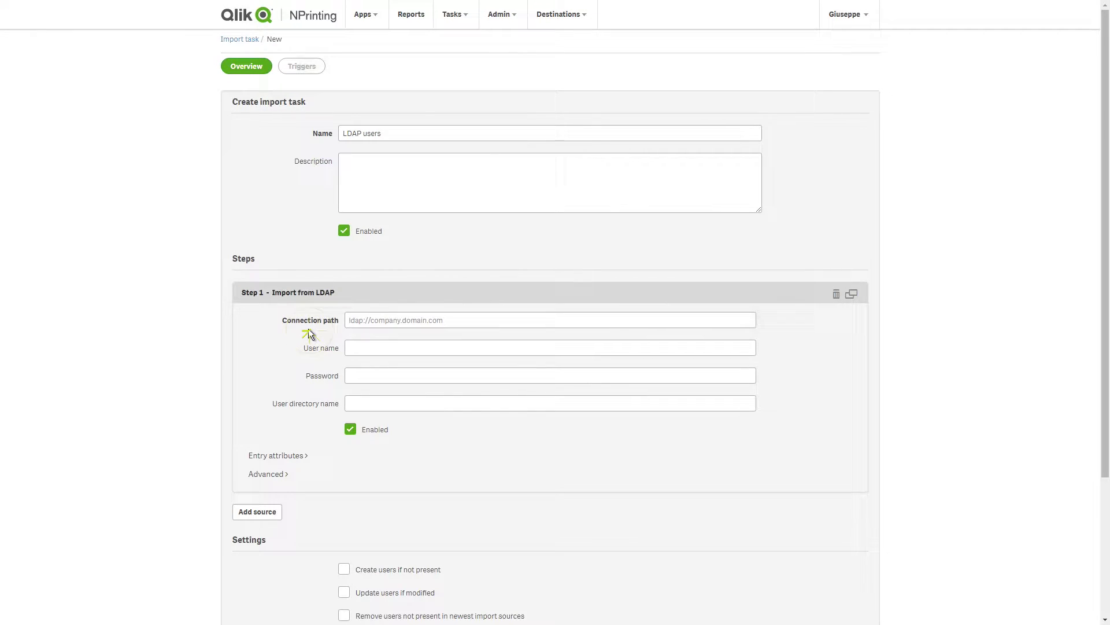
left_click(385, 321)
type("ldap://qlikte")
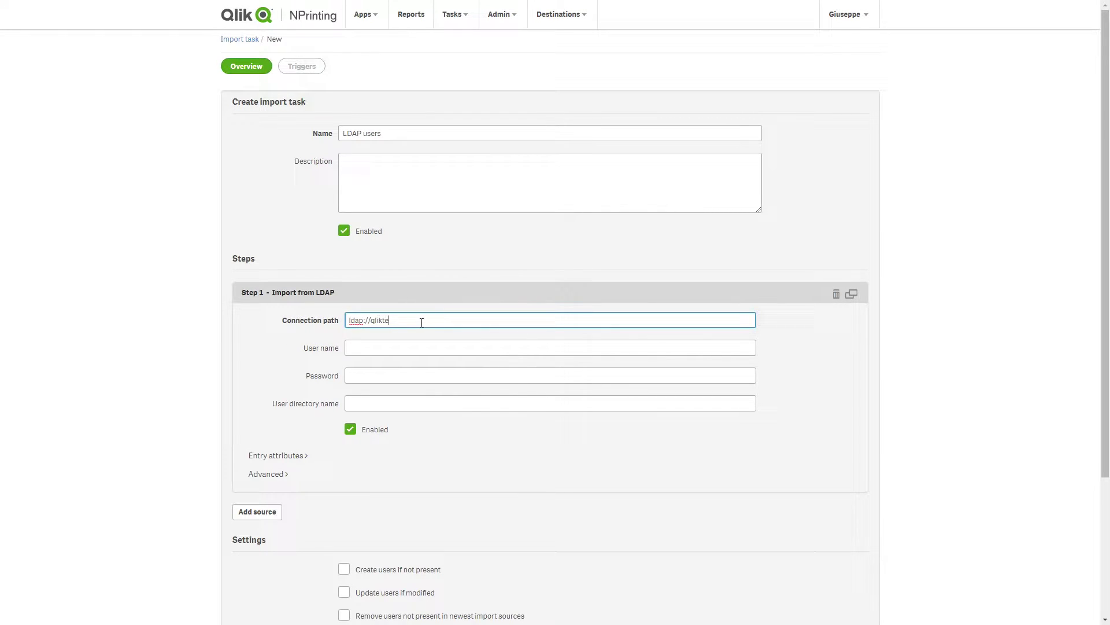
type("ch.co")
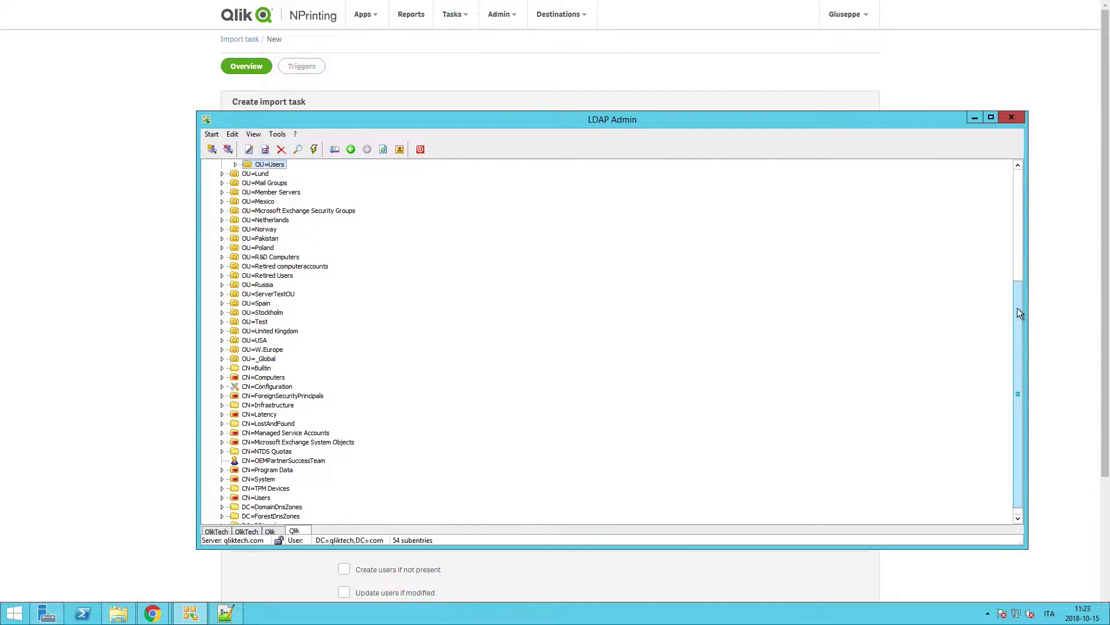
Expand OU=Italy and its Users unit to list the Italian user accounts
left_click_drag(1018, 308, 1022, 232)
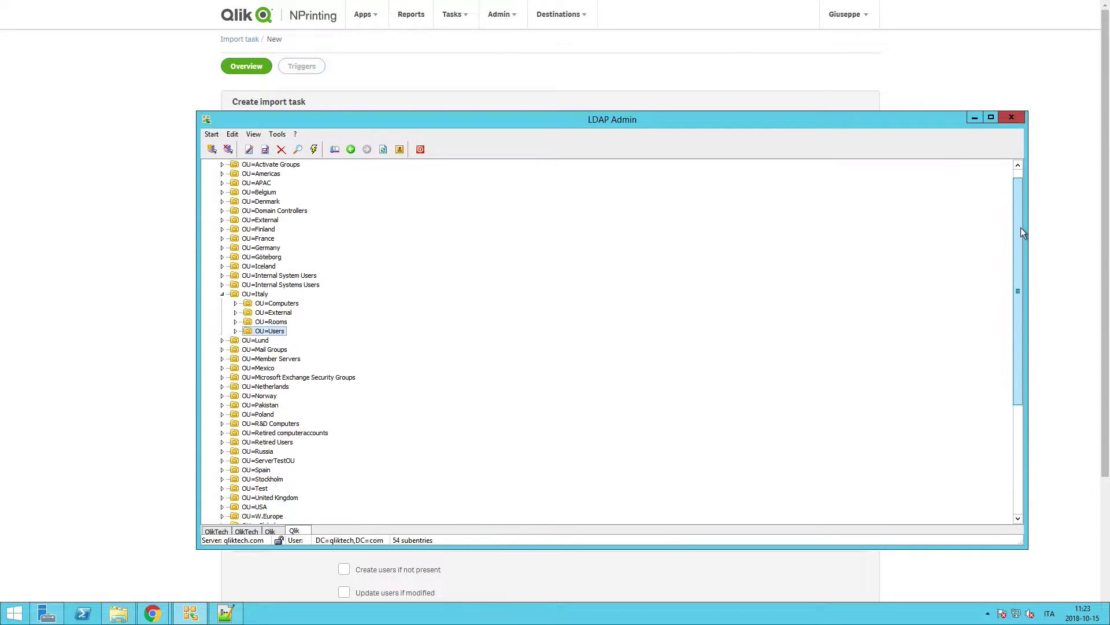
left_click(236, 330)
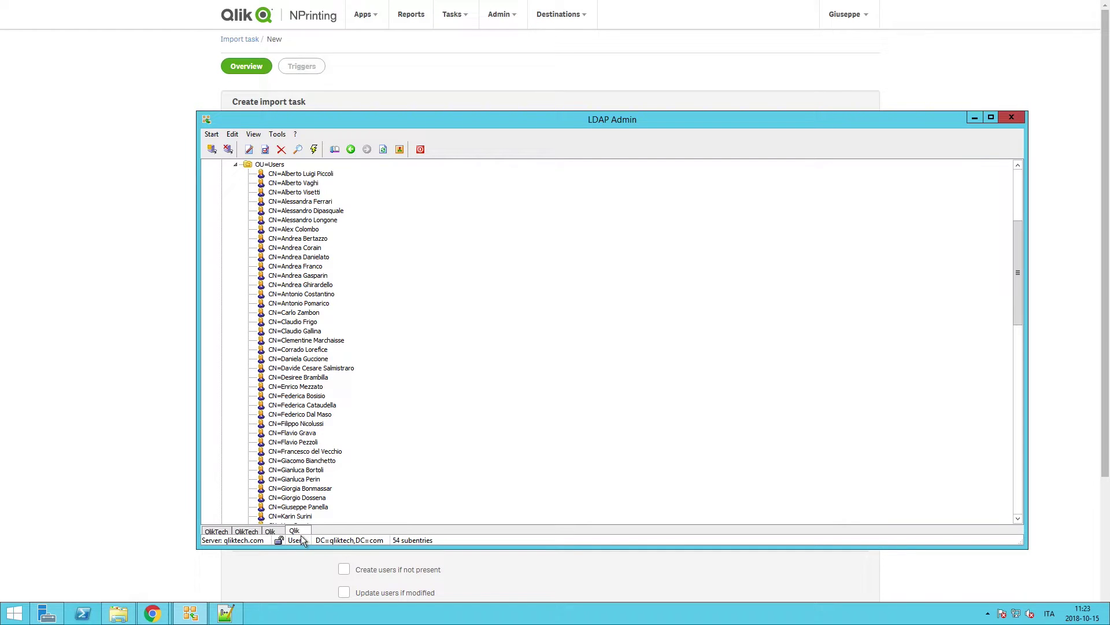
Complete the connection path as ldap://qliktech.com/OU=Users,Ou=Italy,DC=qliktech,DC=com
left_click(341, 556)
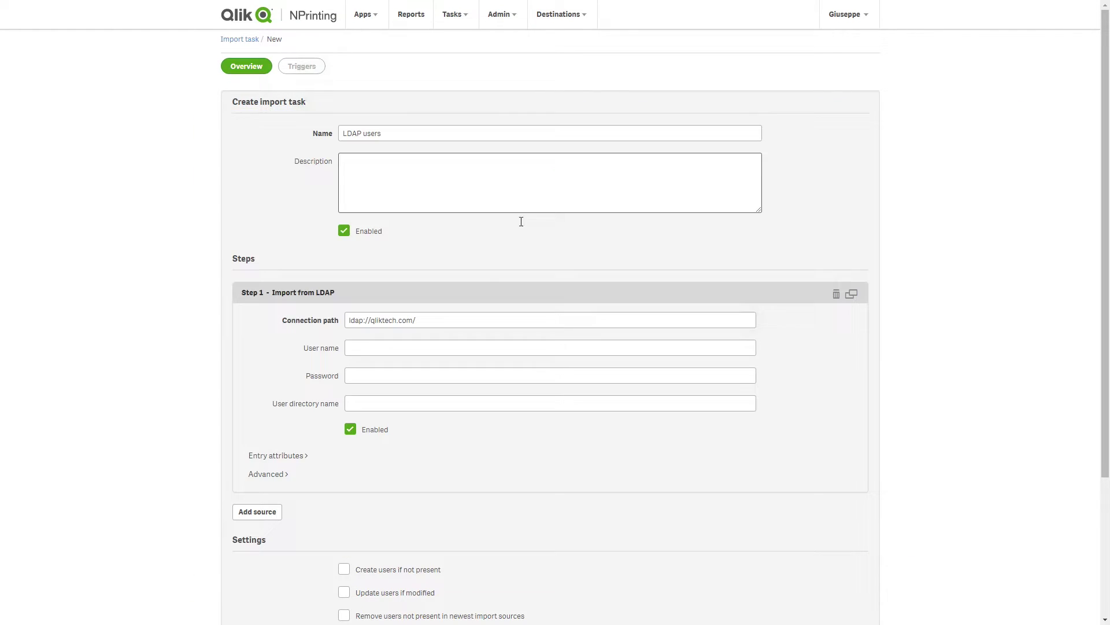
left_click(487, 315)
type("OU=Users,Ou=Italy,DC=qliktech,DC=")
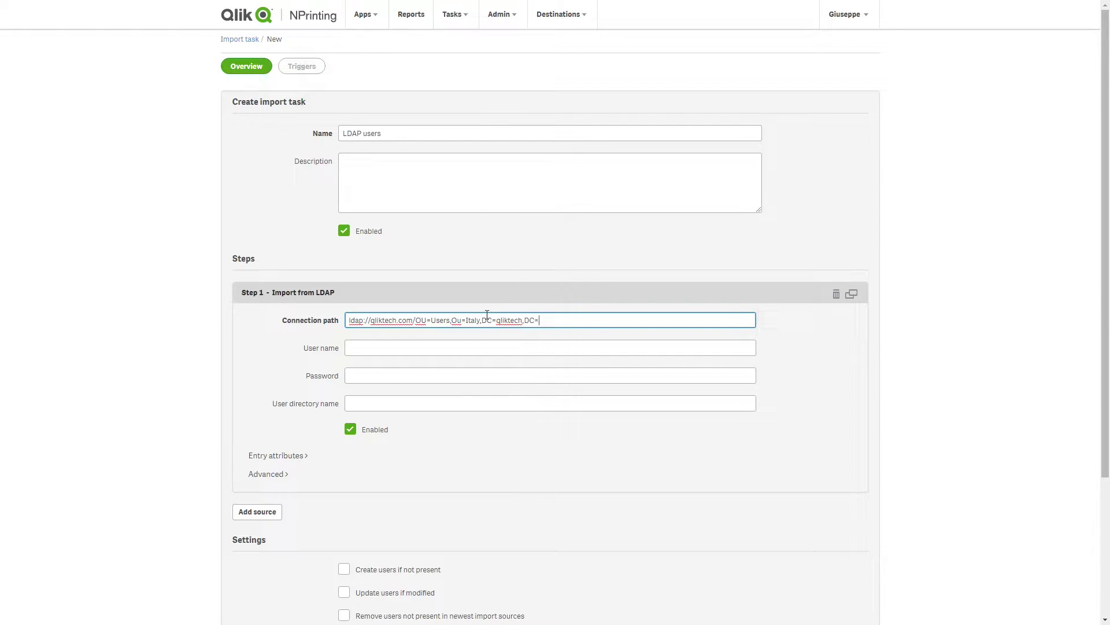
type("com")
left_click(515, 333)
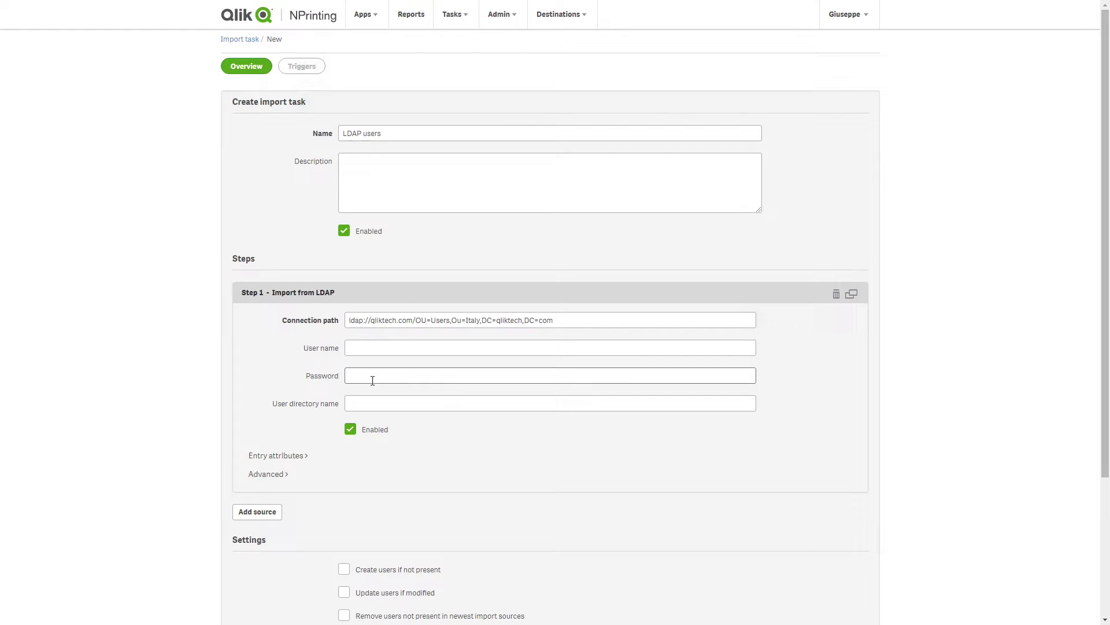
Replace the user identification attribute inetOrgPerson with 'user' and expand the Advanced options
left_click(298, 456)
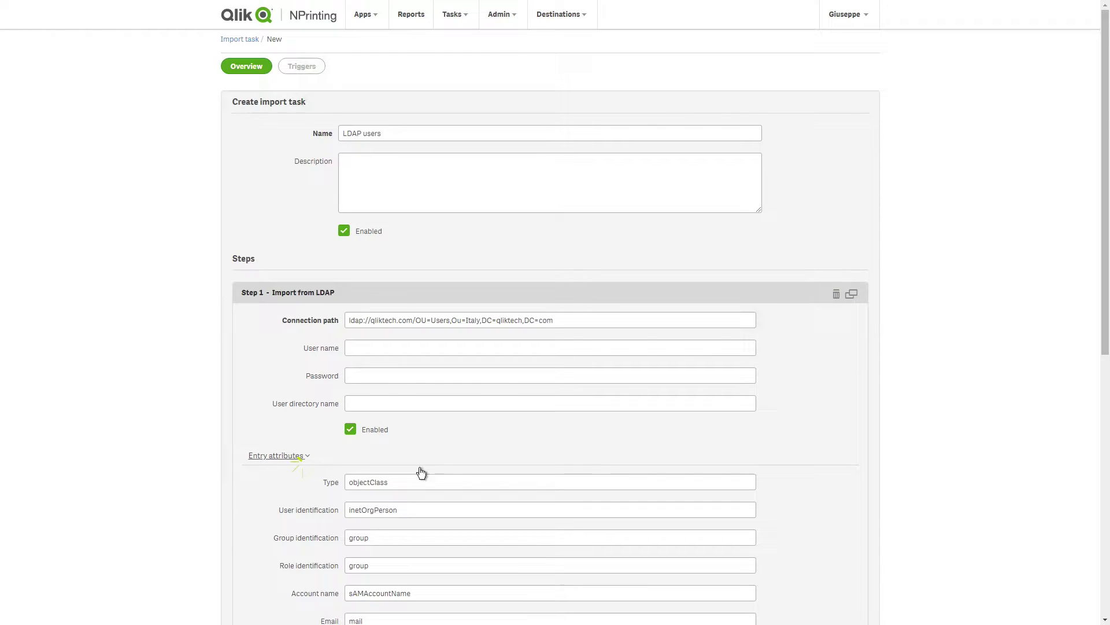
scroll(786, 504, "down", 1)
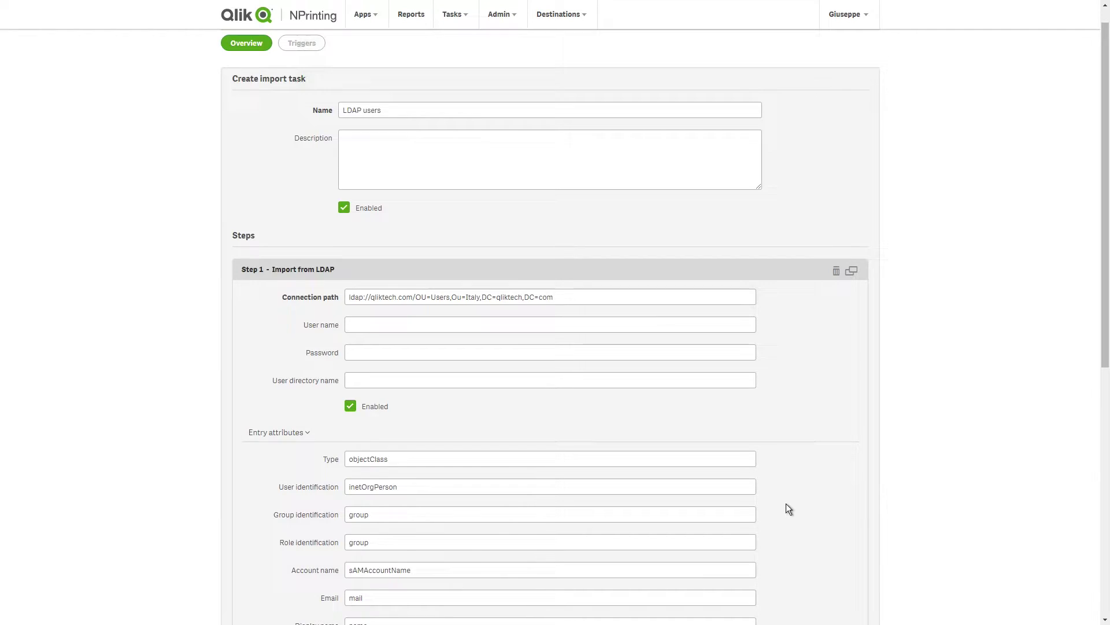
scroll(786, 503, "down", 1)
scroll(785, 504, "down", 1)
scroll(786, 504, "down", 1)
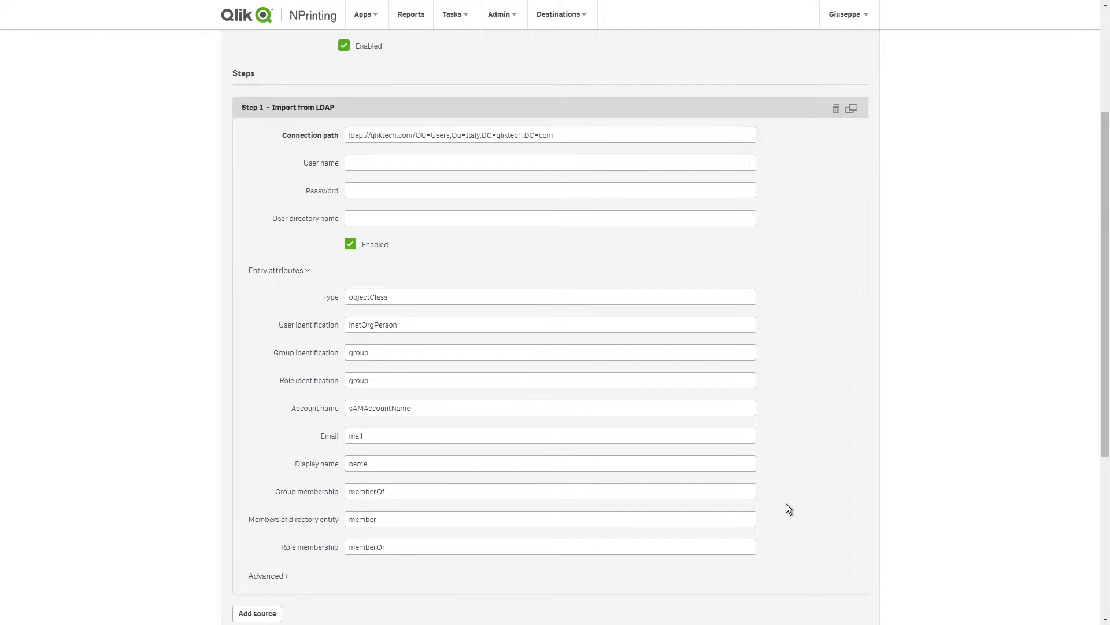
scroll(786, 504, "down", 1)
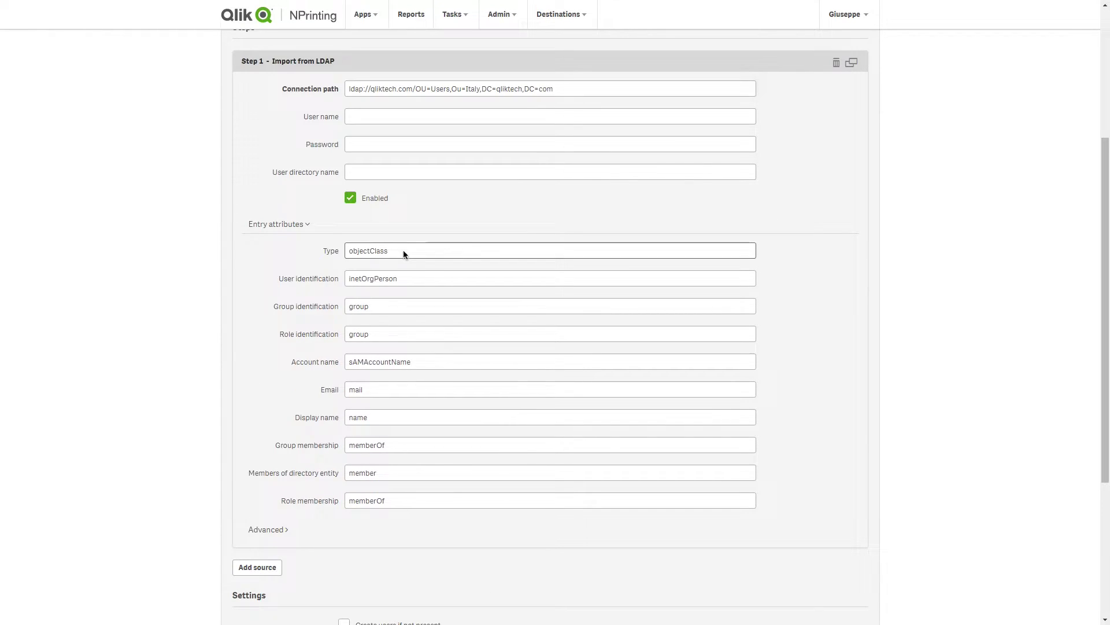
double_click(398, 280)
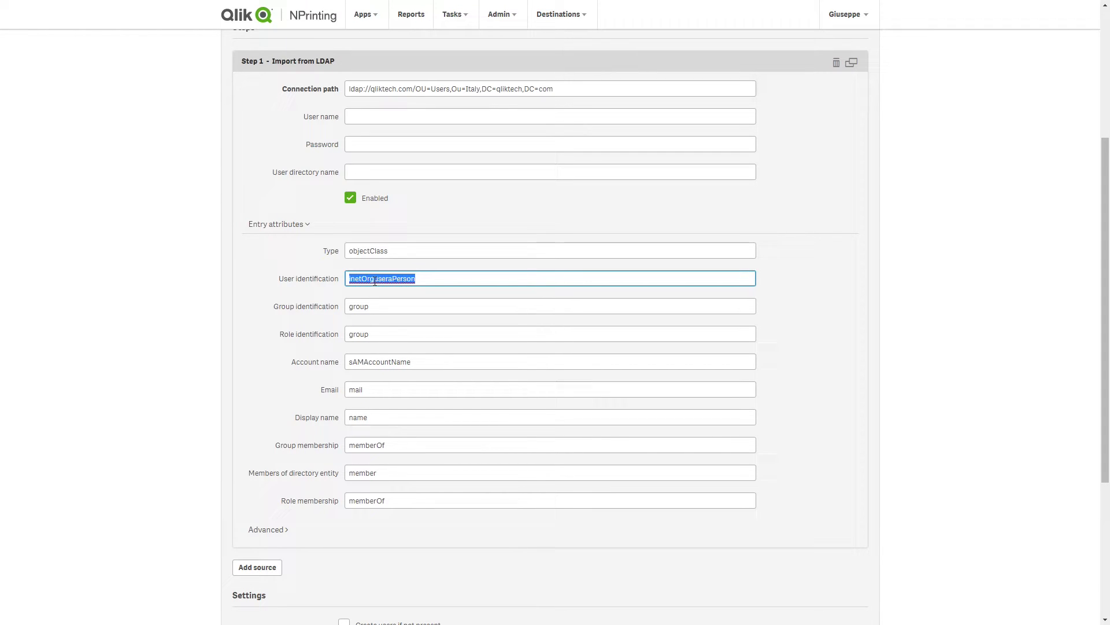
type("user")
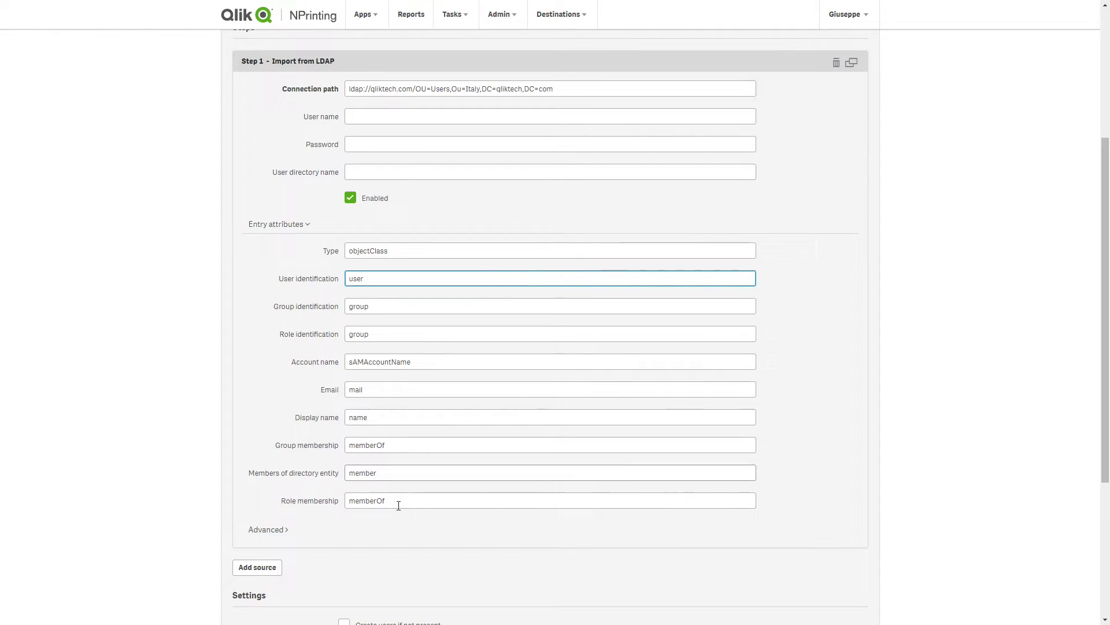
left_click(278, 531)
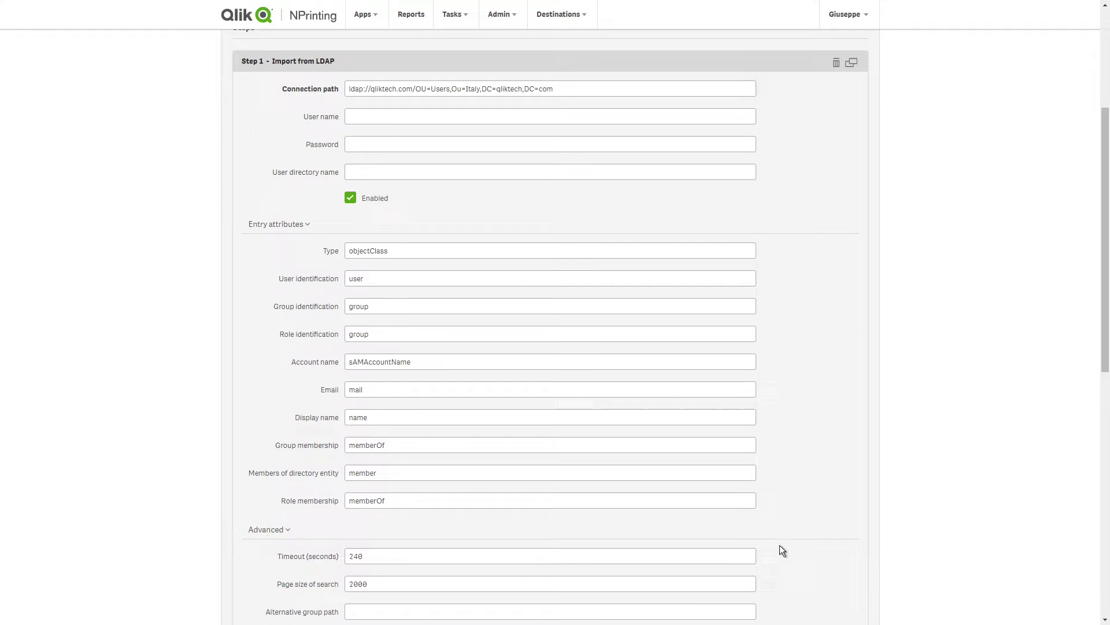
Enter (CN=A*) as the additional user filter, limiting import to names starting with A
scroll(449, 430, "down", 4)
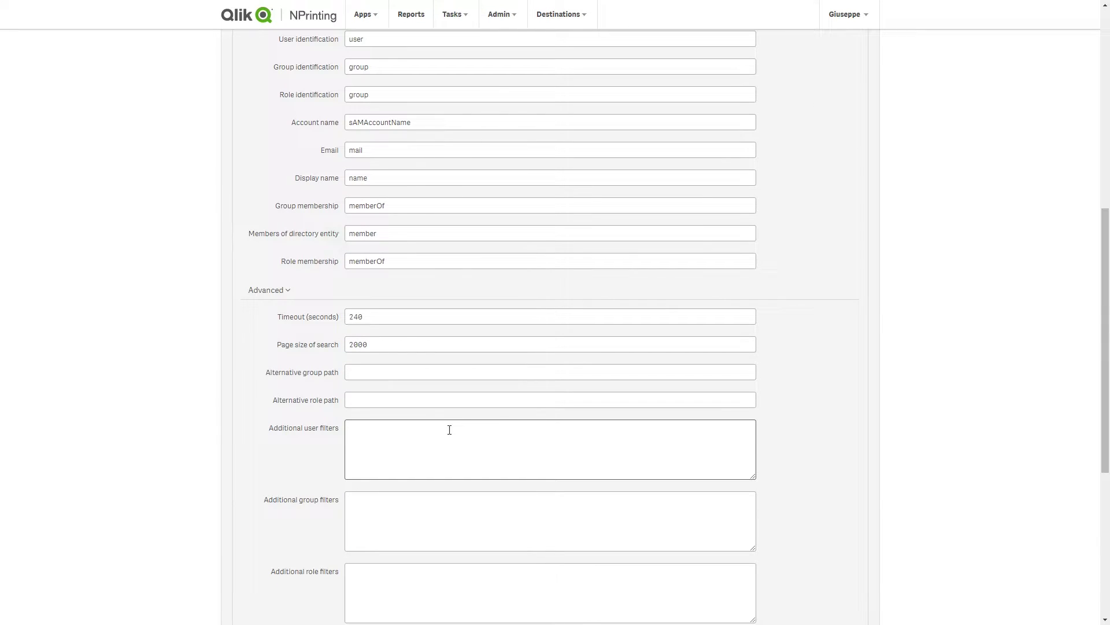
left_click(450, 430)
type("(CN")
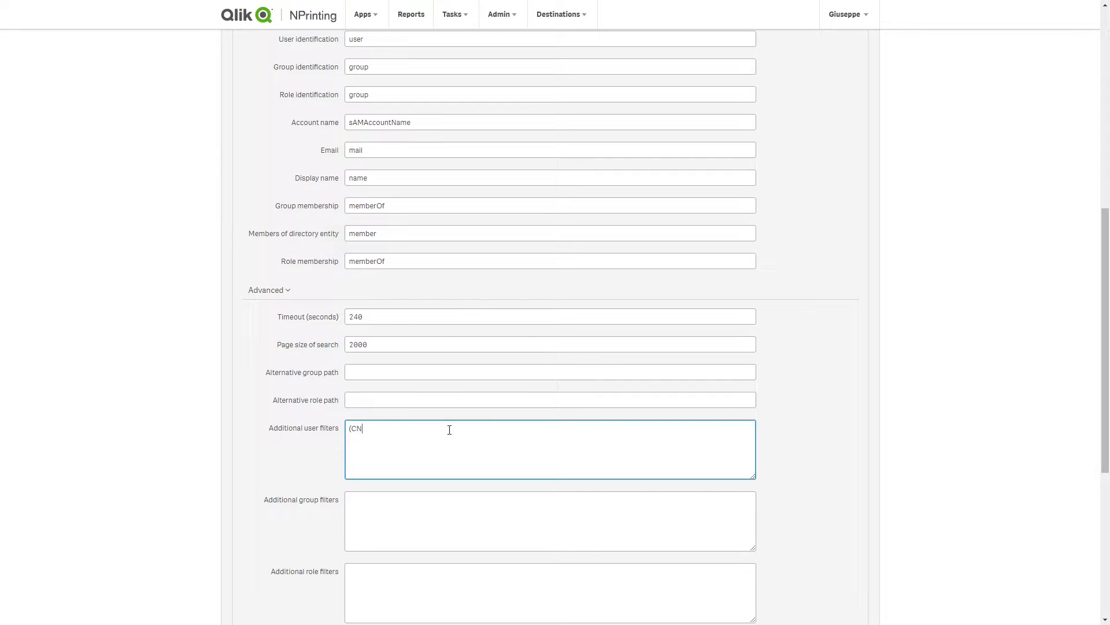
type("=A")
key("ctrl+plus")
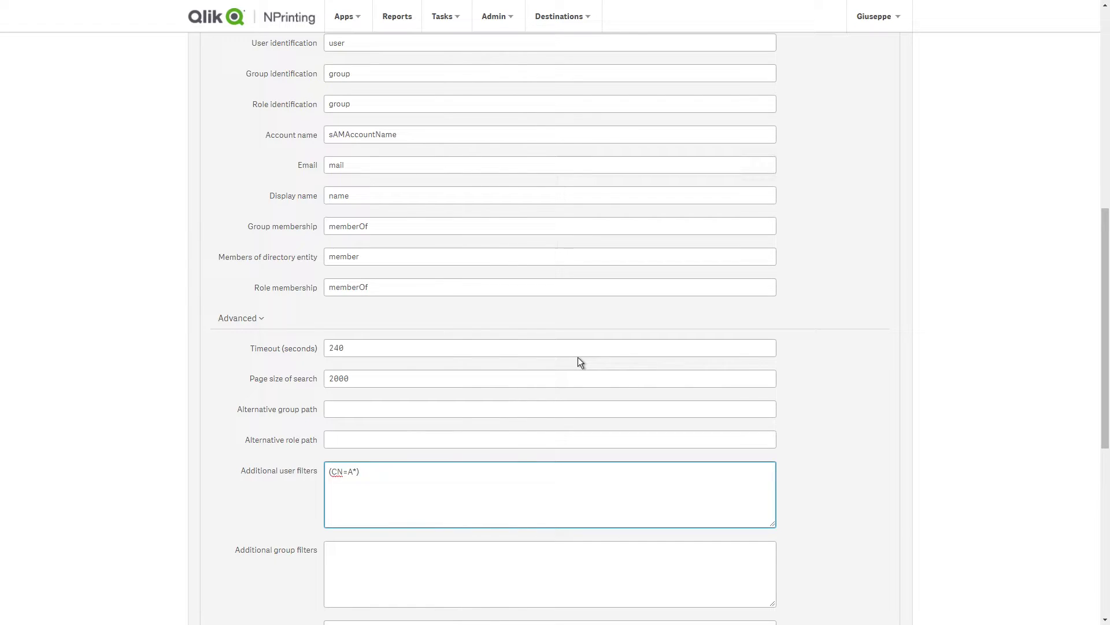
left_click(881, 497)
scroll(881, 496, "down", 3)
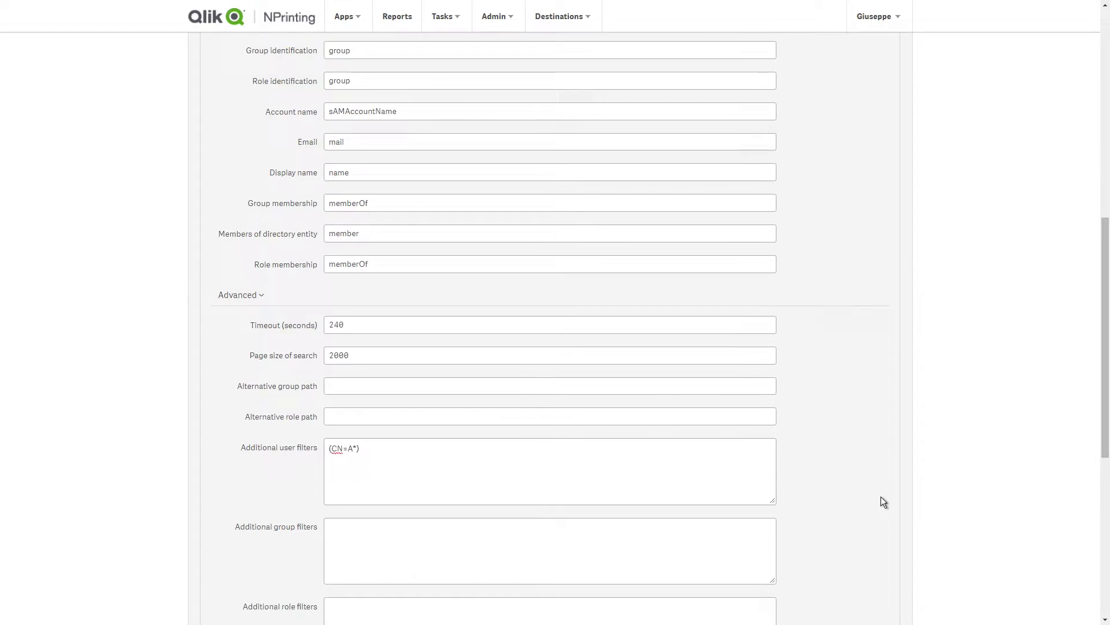
Tick all nine import settings, from creating missing users to replacing filter fields
scroll(880, 496, "down", 5)
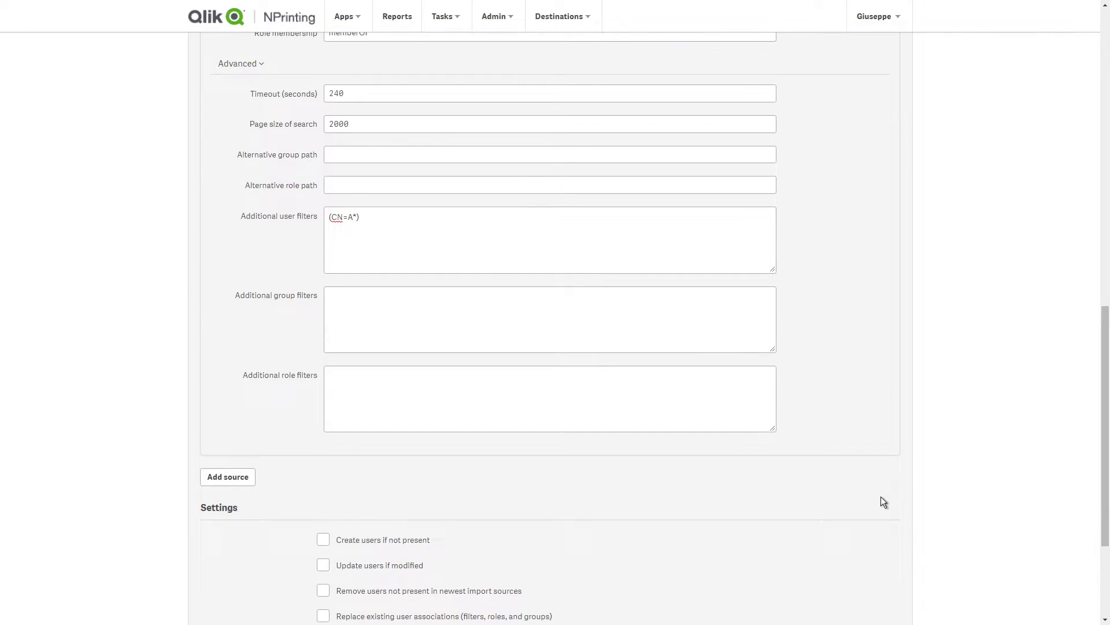
left_click(326, 366)
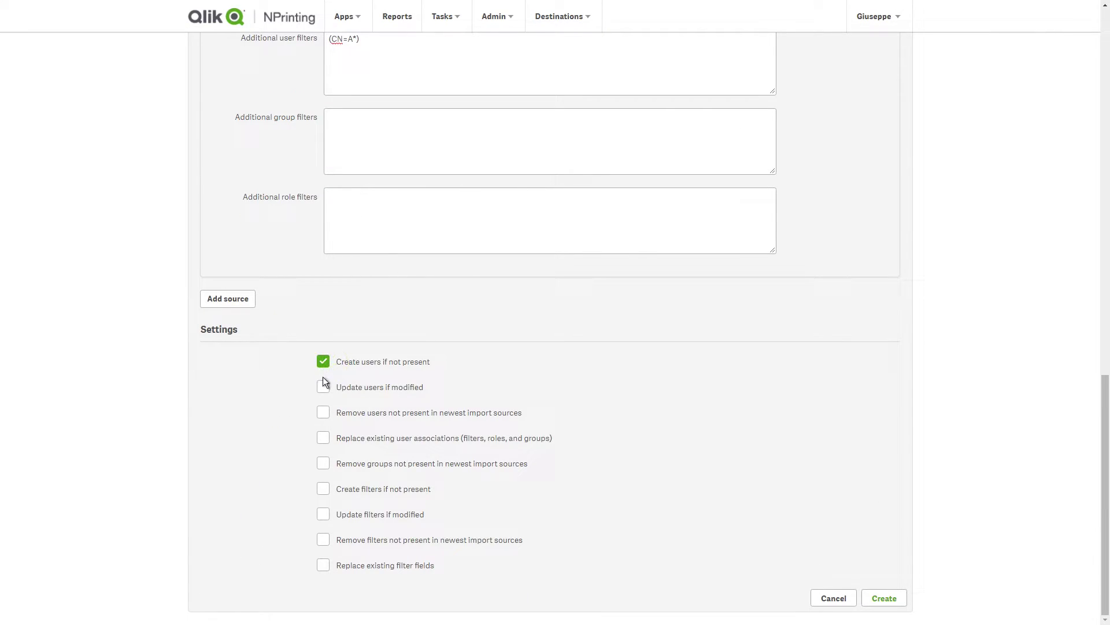
left_click(322, 390)
left_click(321, 420)
left_click(325, 440)
left_click(323, 463)
left_click(322, 488)
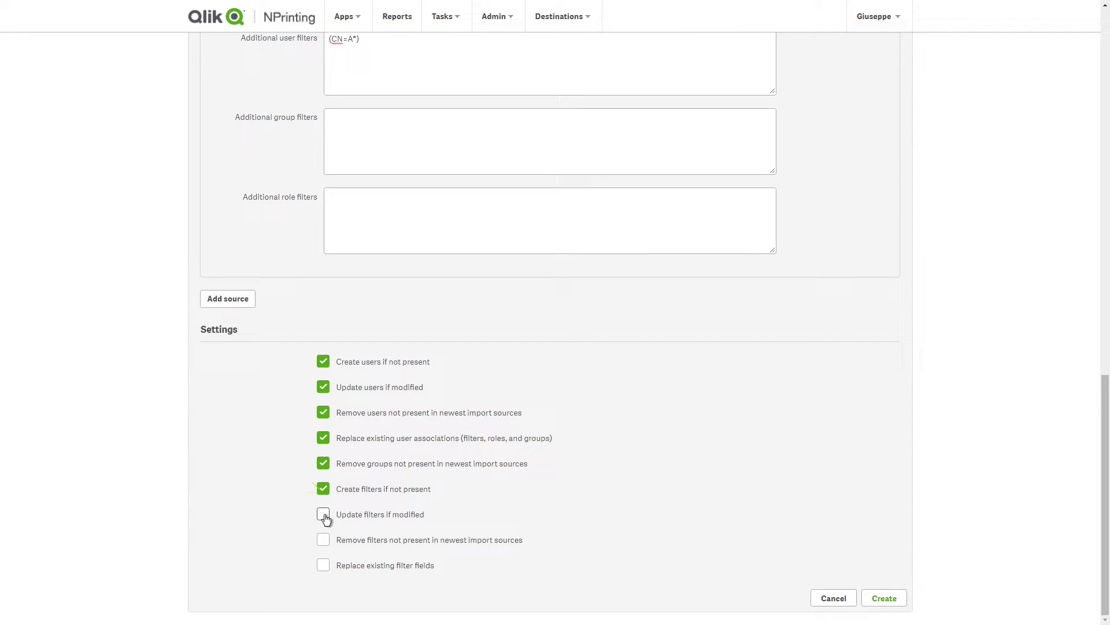
left_click(323, 514)
left_click(322, 542)
left_click(323, 566)
Create the LDAP users import task
left_click(892, 598)
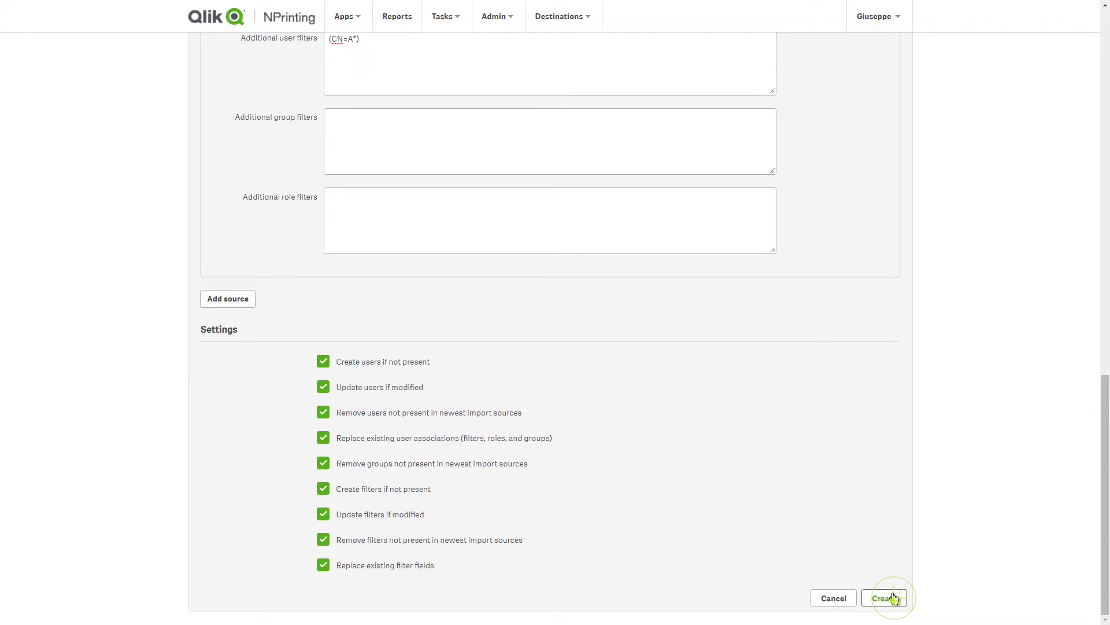
scroll(932, 312, "up", 2)
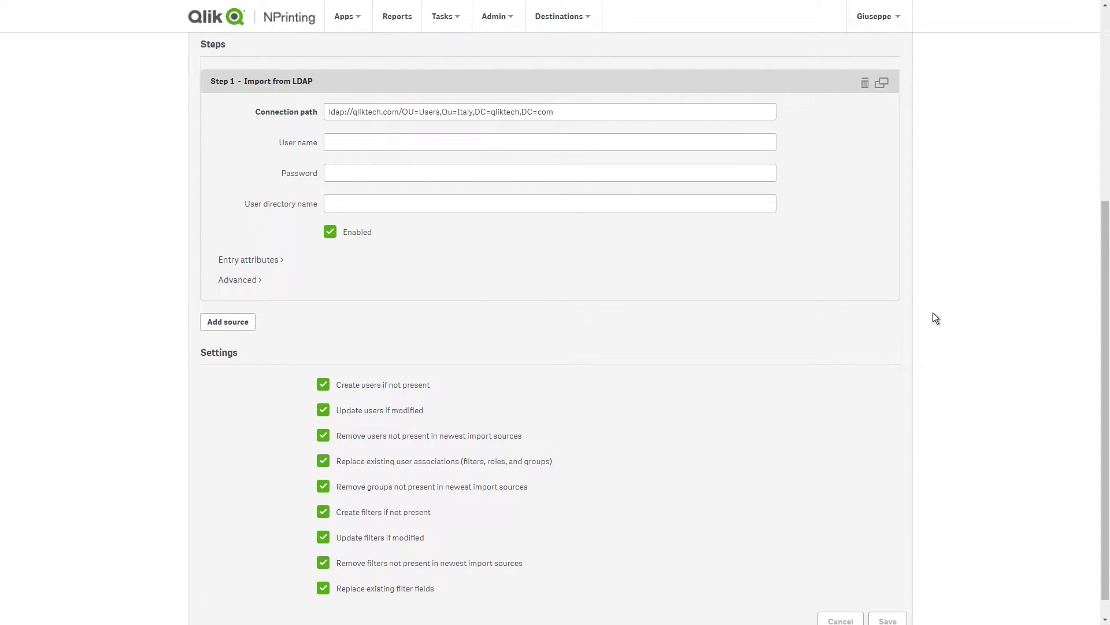
scroll(932, 313, "up", 2)
scroll(932, 312, "up", 2)
scroll(933, 313, "up", 1)
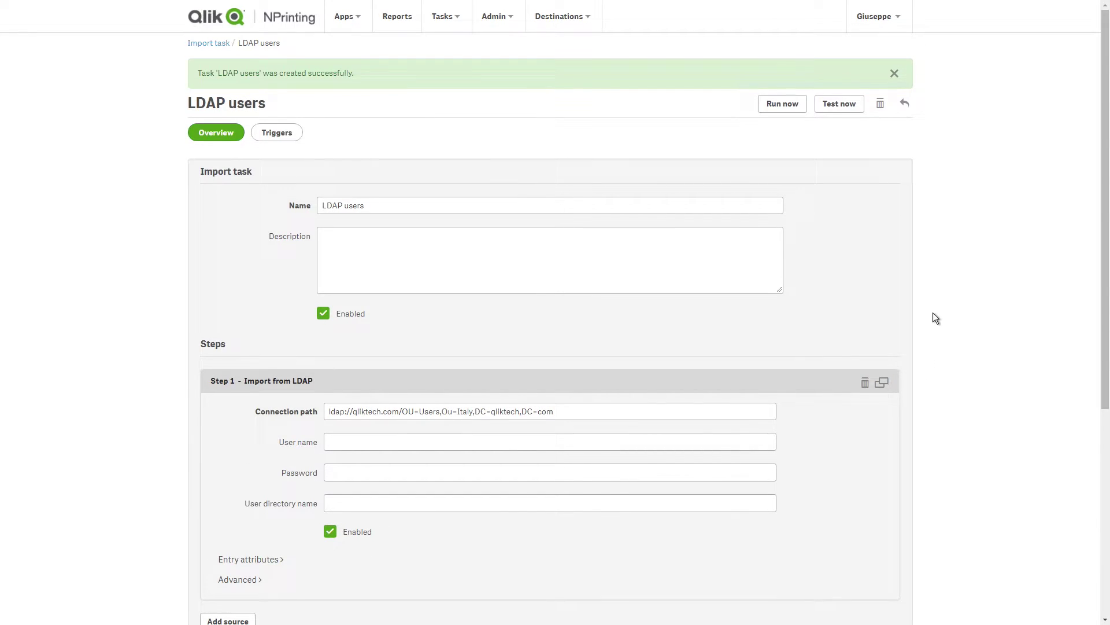
Test-run the LDAP users task and open its log reporting 14 users created
left_click(840, 107)
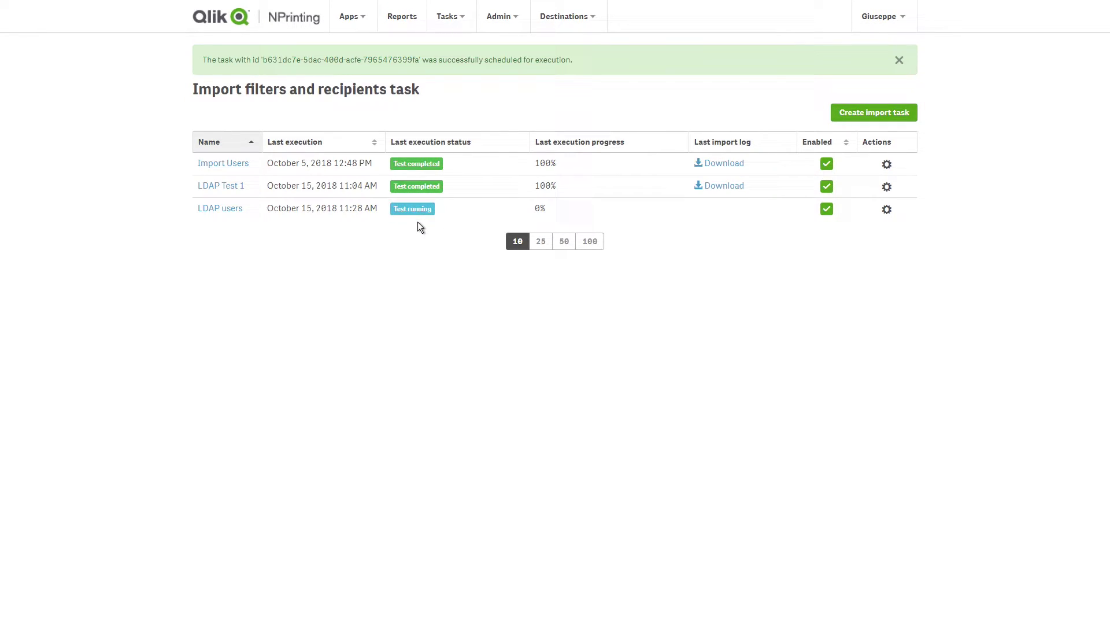
left_click(717, 209)
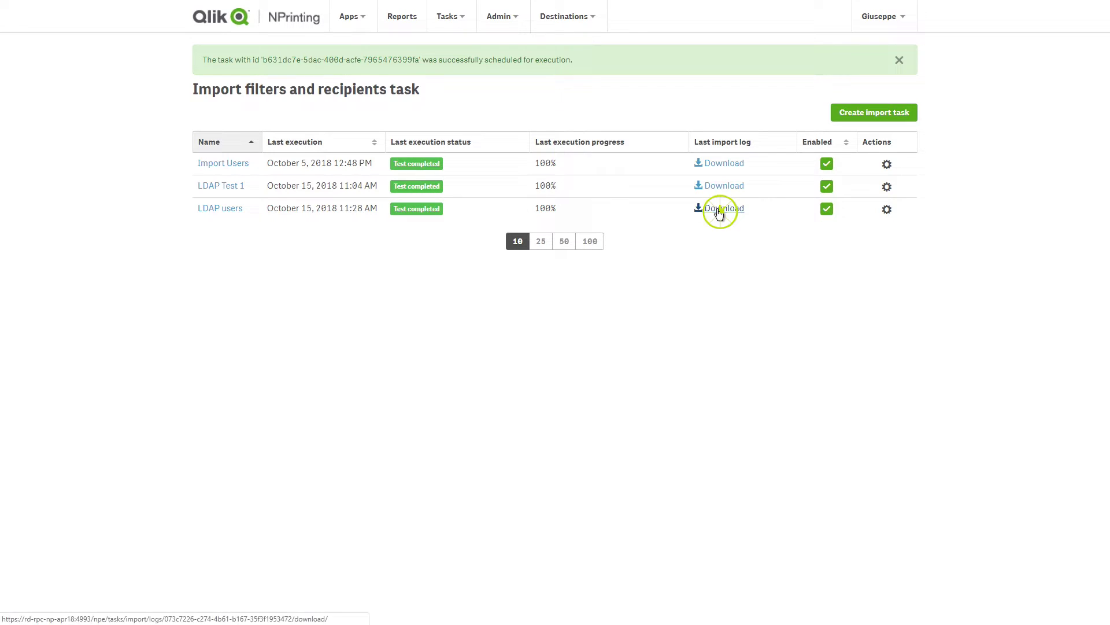
left_click(128, 608)
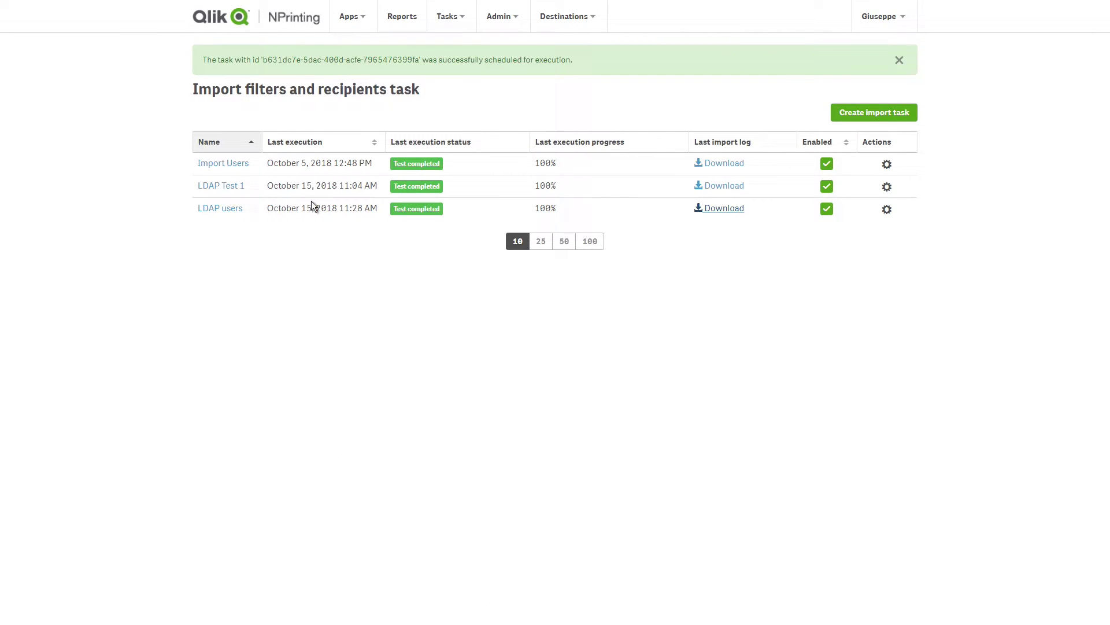
Enter OU=Activate Groups,DC=qliktech,DC=com as the alternative group path under Advanced
left_click(215, 210)
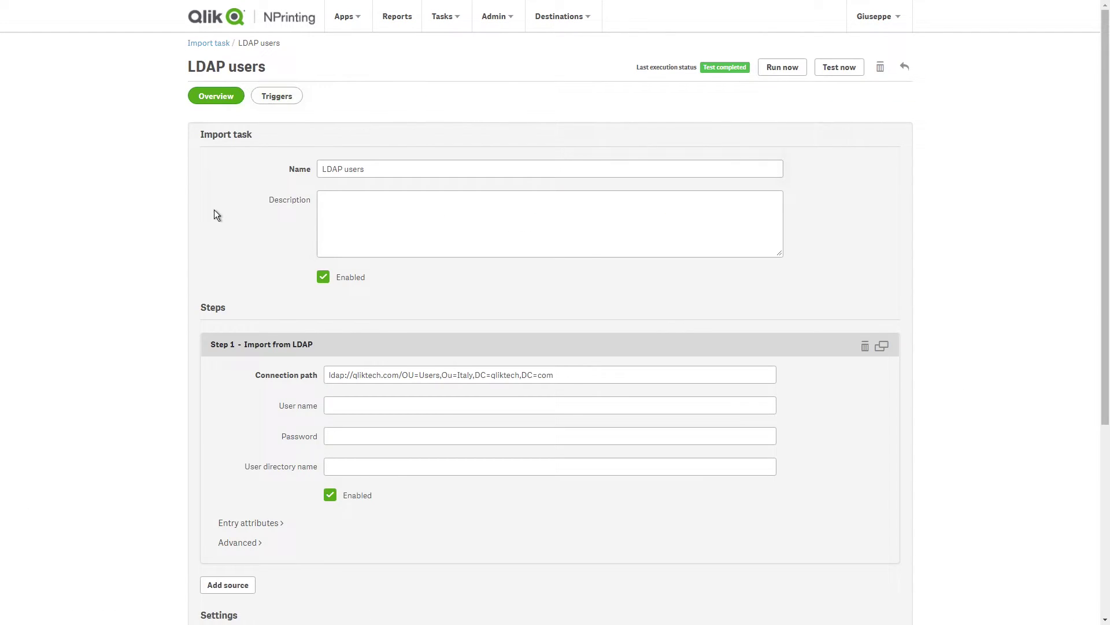
left_click(238, 542)
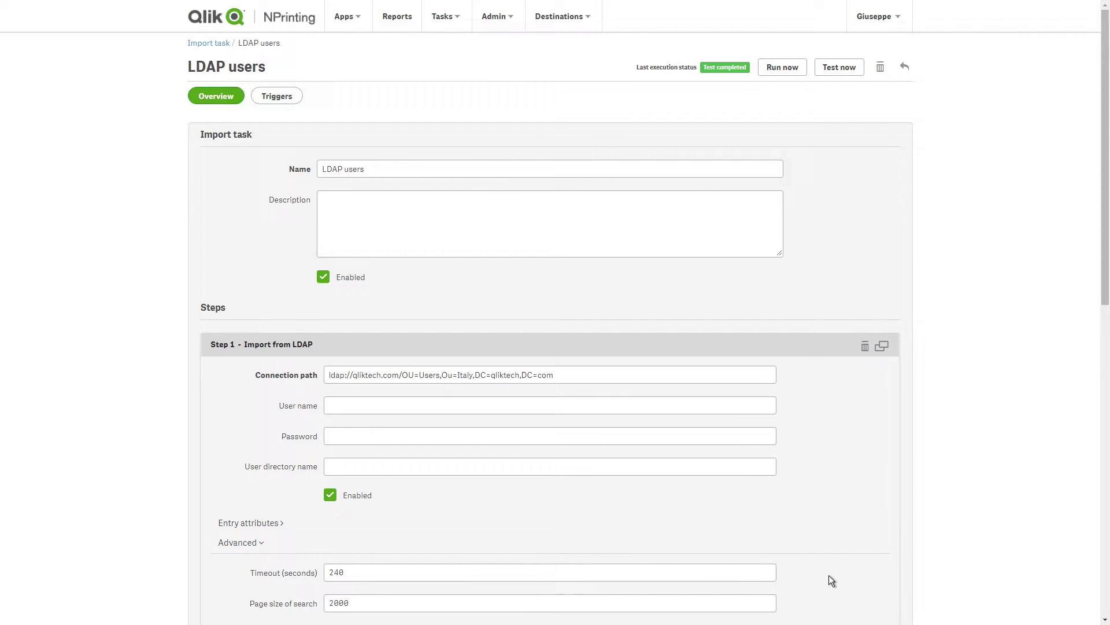
scroll(828, 574, "down", 3)
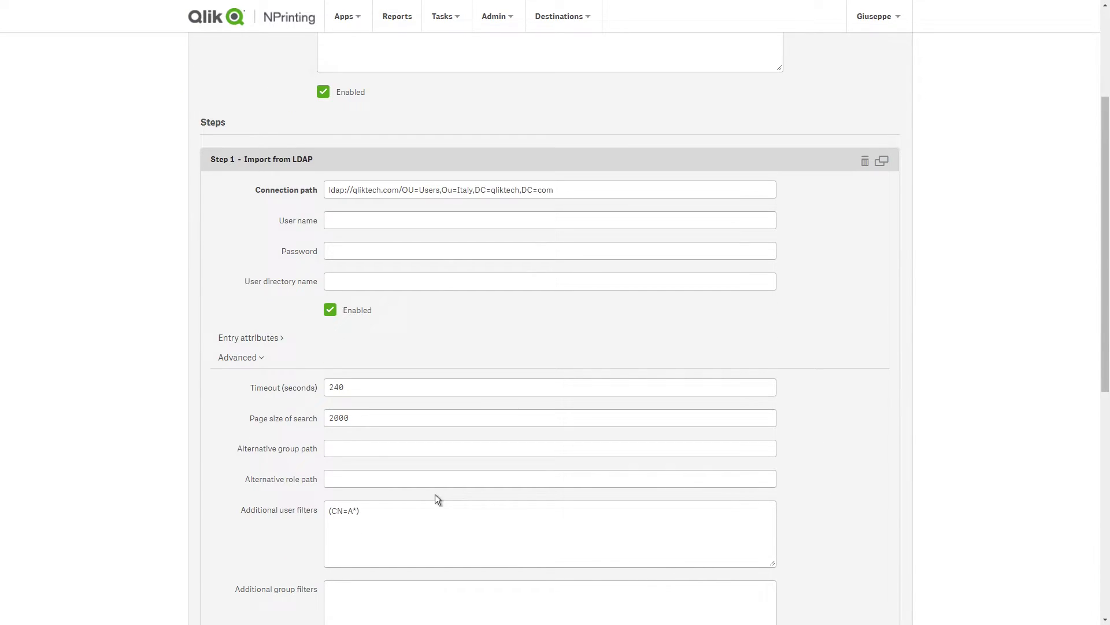
left_click(370, 450)
type("O")
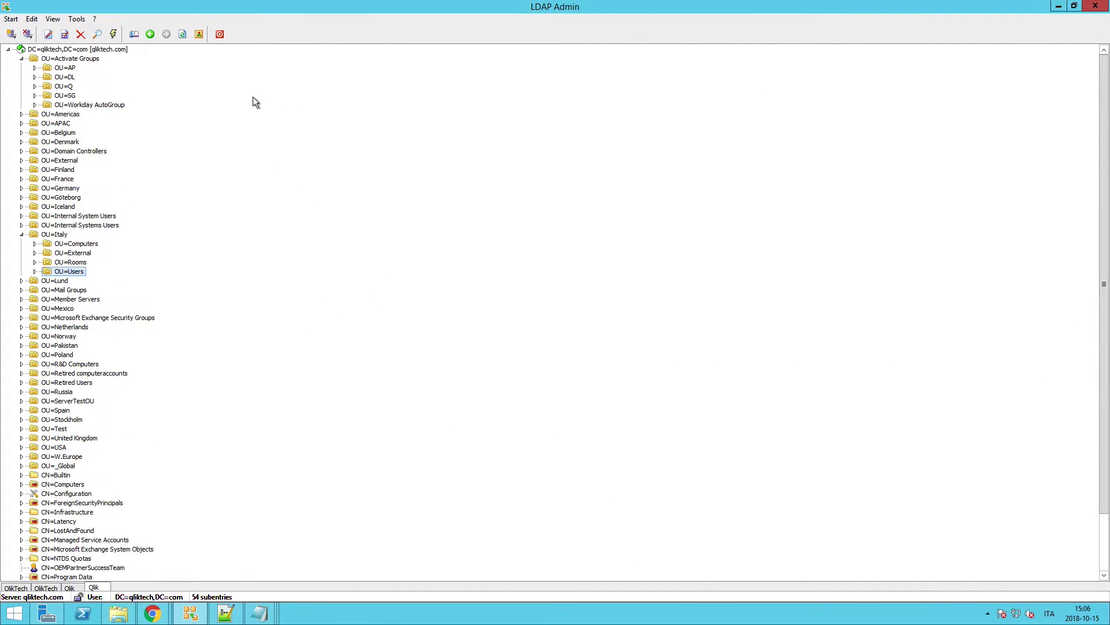
Select OU=Activate Groups in the qliktech LDAP Admin tree to check the group path
left_click(90, 59)
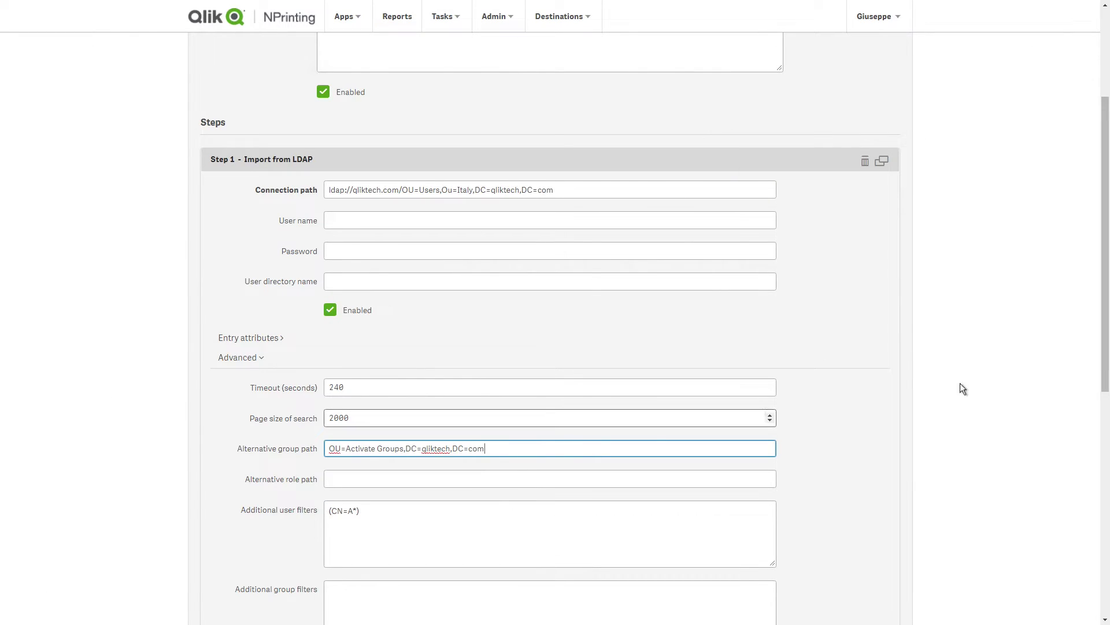
Save the LDAP users task, test-run it, and download its latest import log
left_click_drag(1105, 373, 1105, 610)
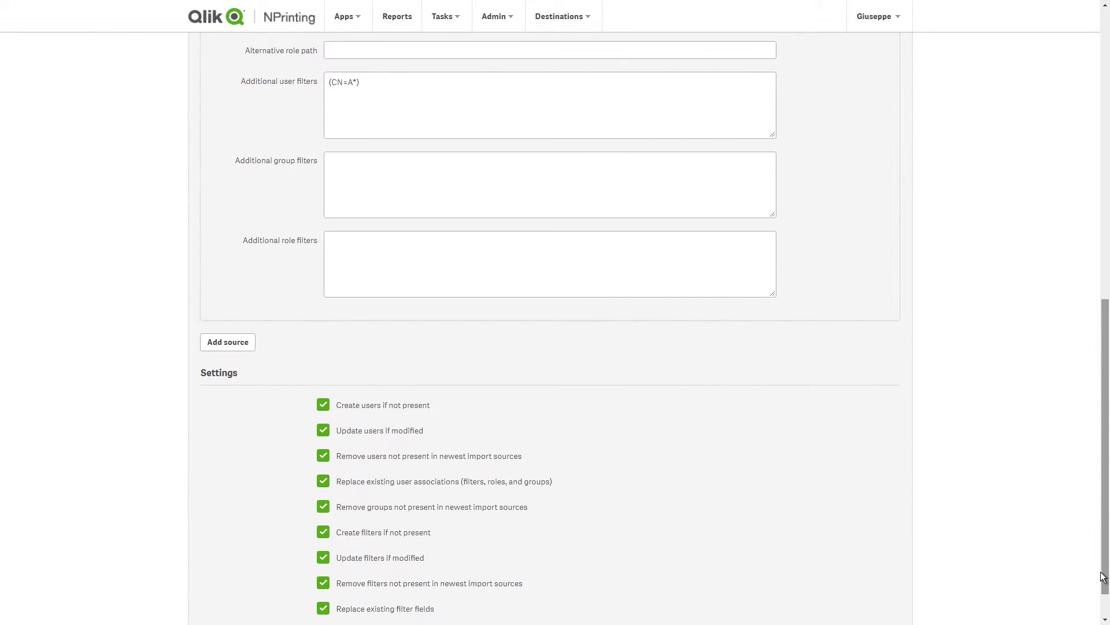
left_click(885, 598)
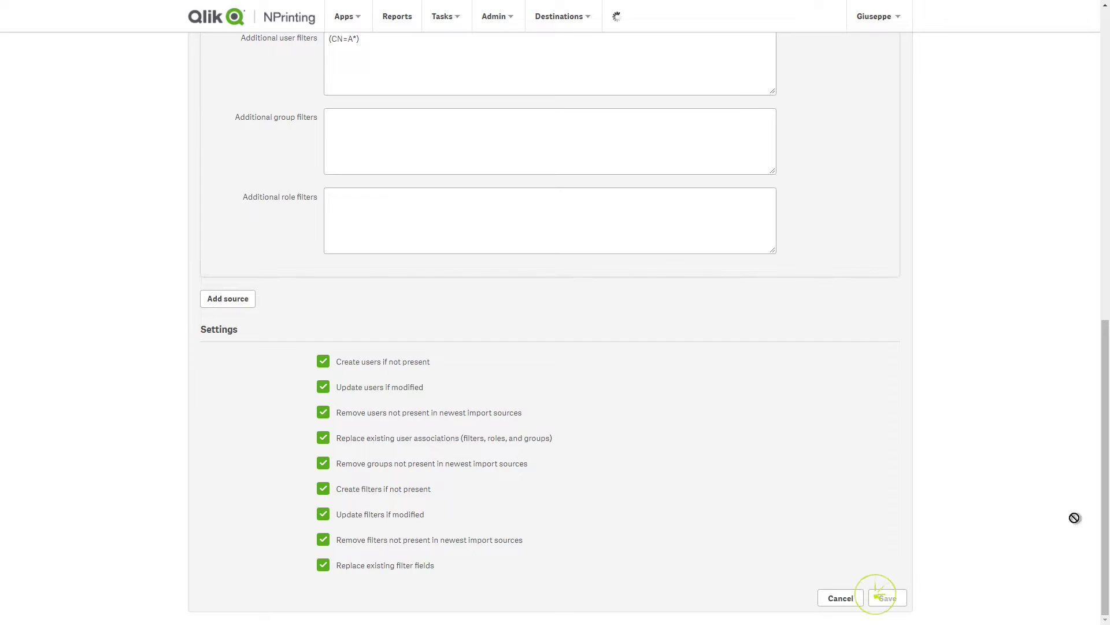
left_click_drag(1105, 347, 1105, 173)
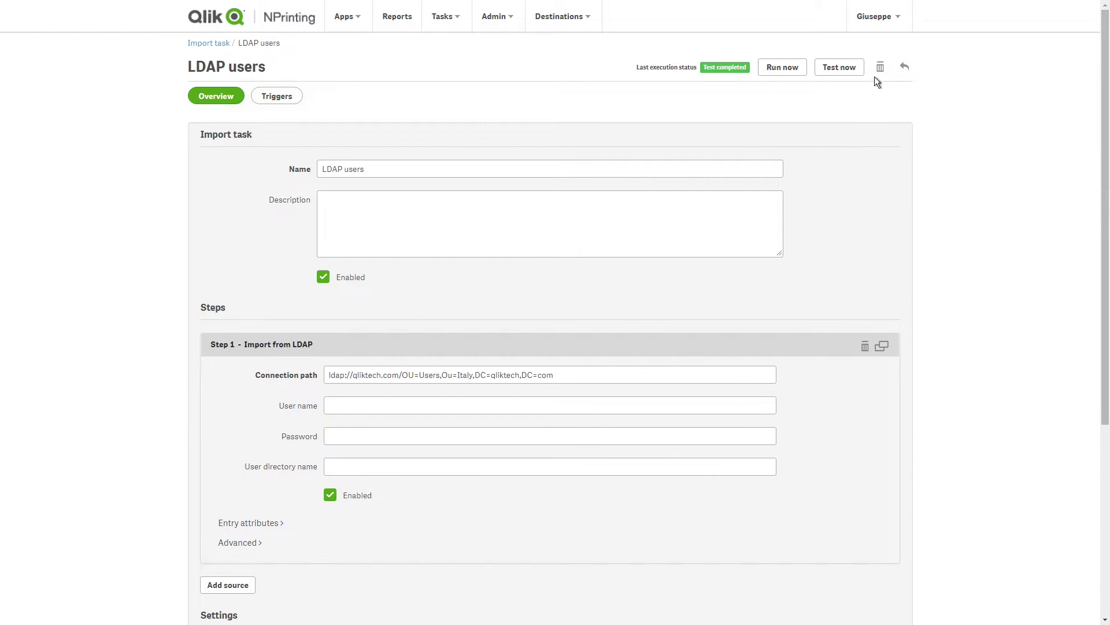
left_click(850, 67)
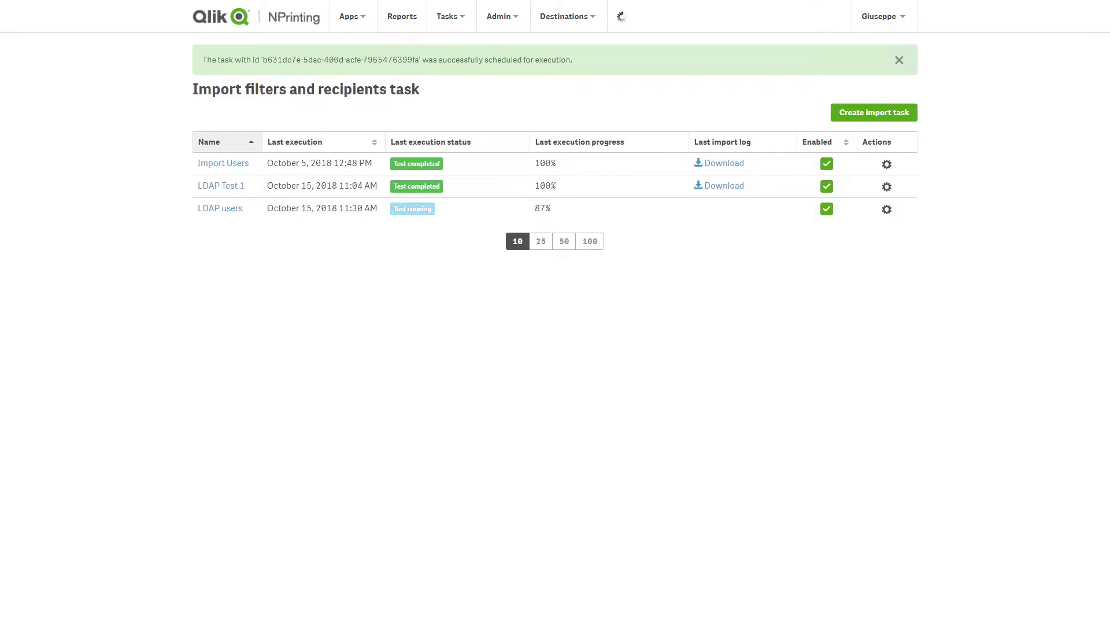
left_click(730, 209)
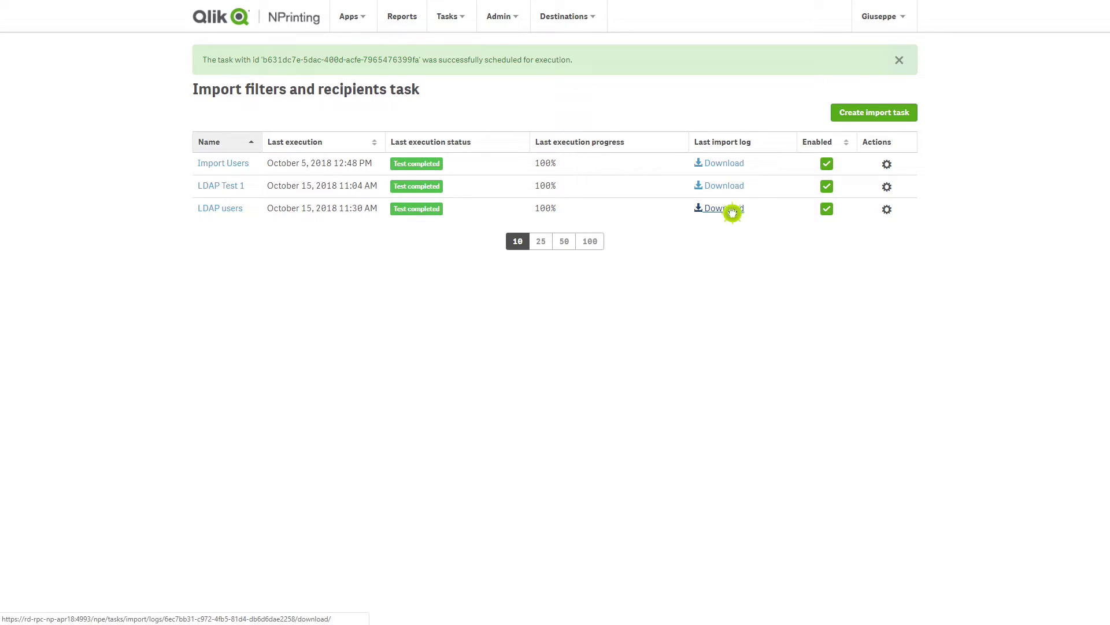
Open the downloaded import log in Notepad and scroll through the groups marked for creation or update
left_click(64, 611)
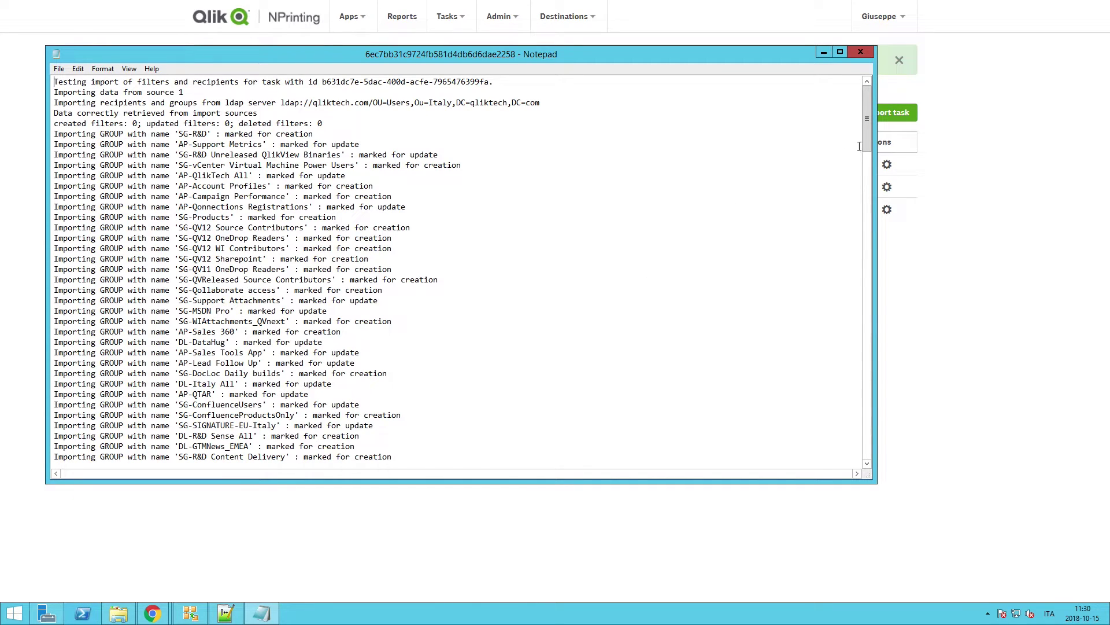
left_click_drag(864, 132, 864, 193)
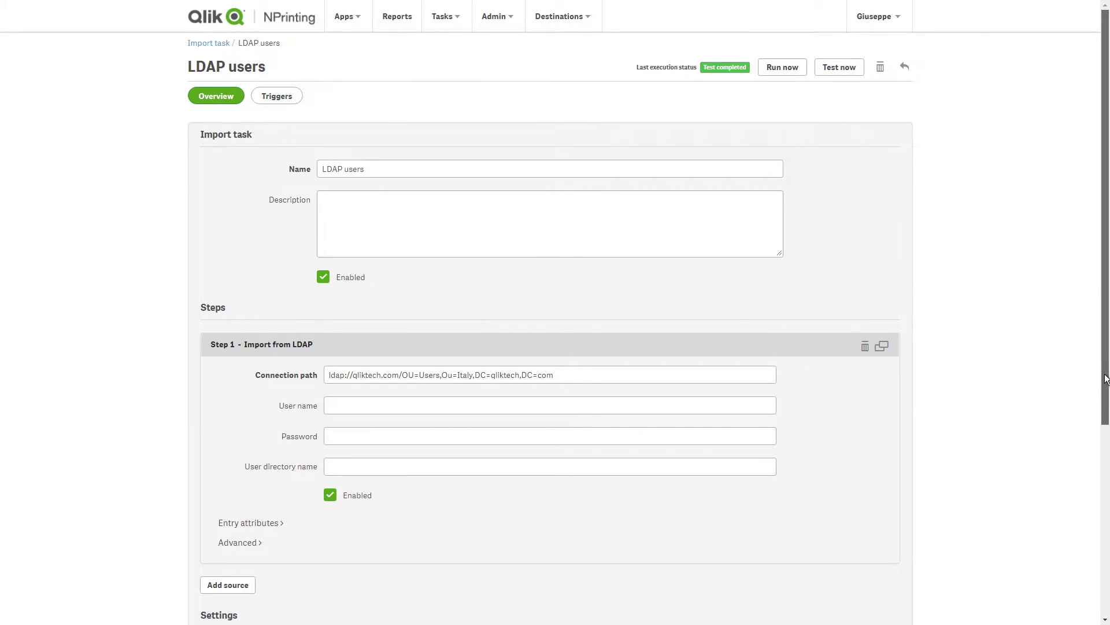
Add the Advanced group filter (CN=DL-Ital*) to the LDAP users task and save it
left_click_drag(1100, 379, 1100, 528)
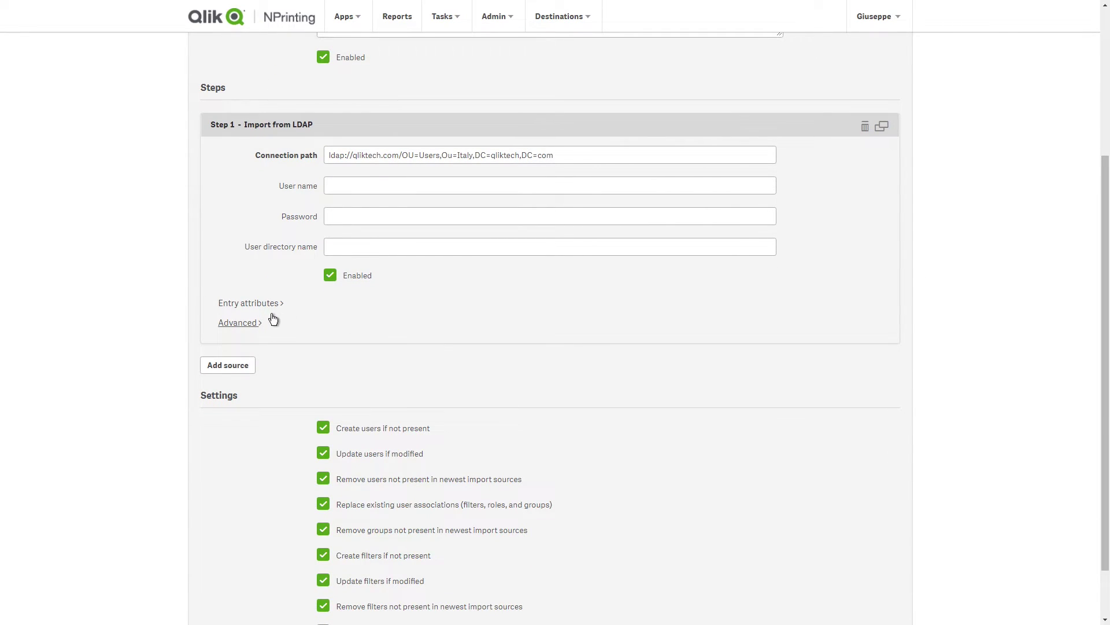
left_click(256, 324)
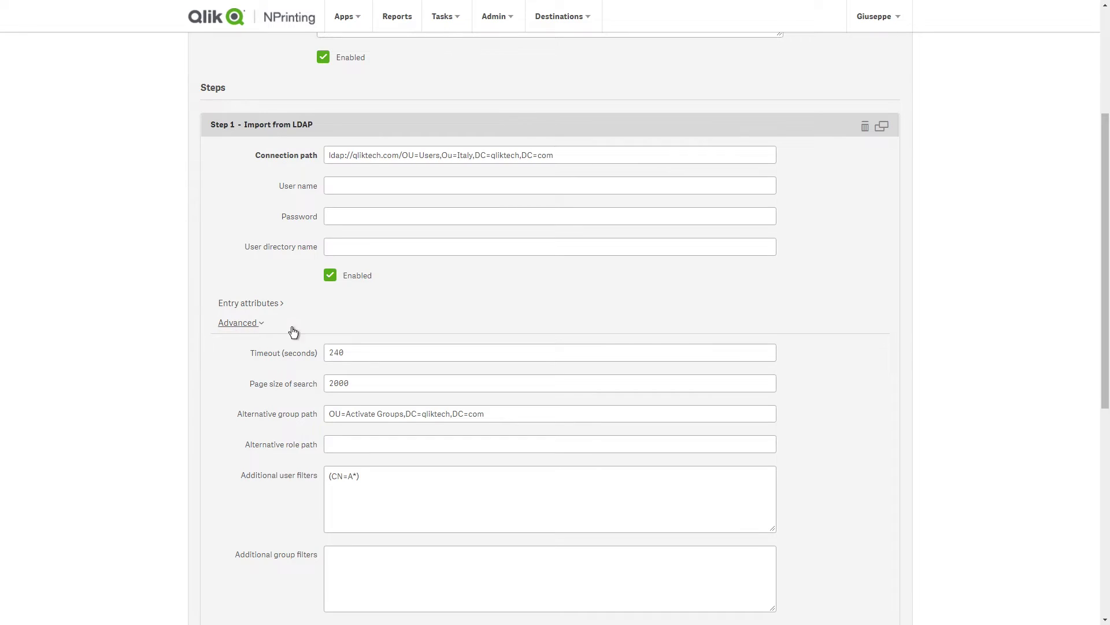
left_click(377, 560)
type("(C")
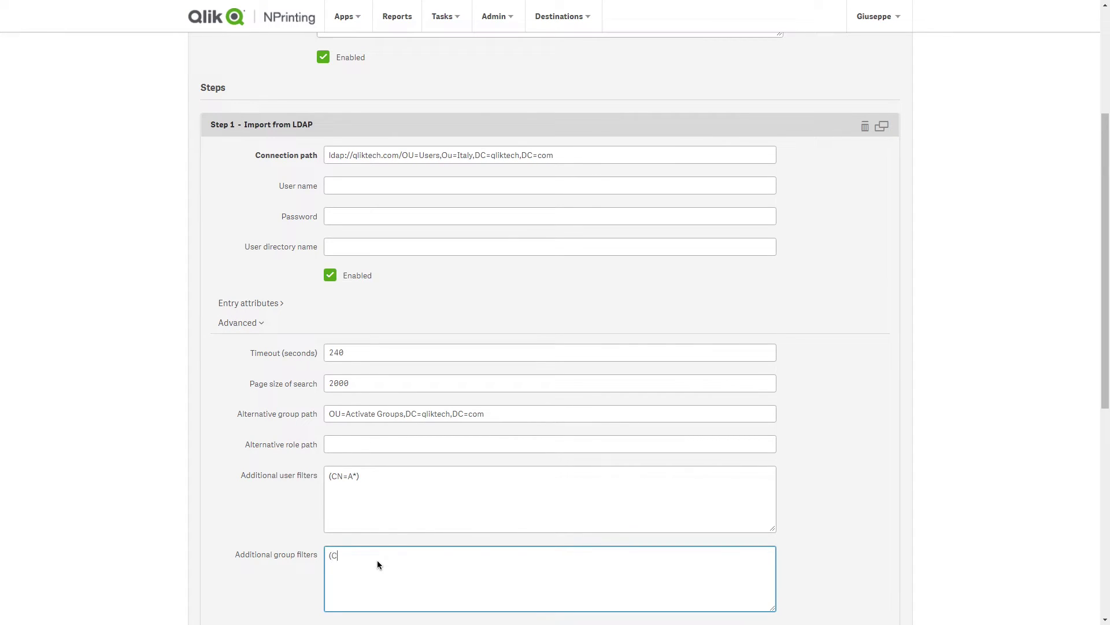
type("N=DL-Ital*")
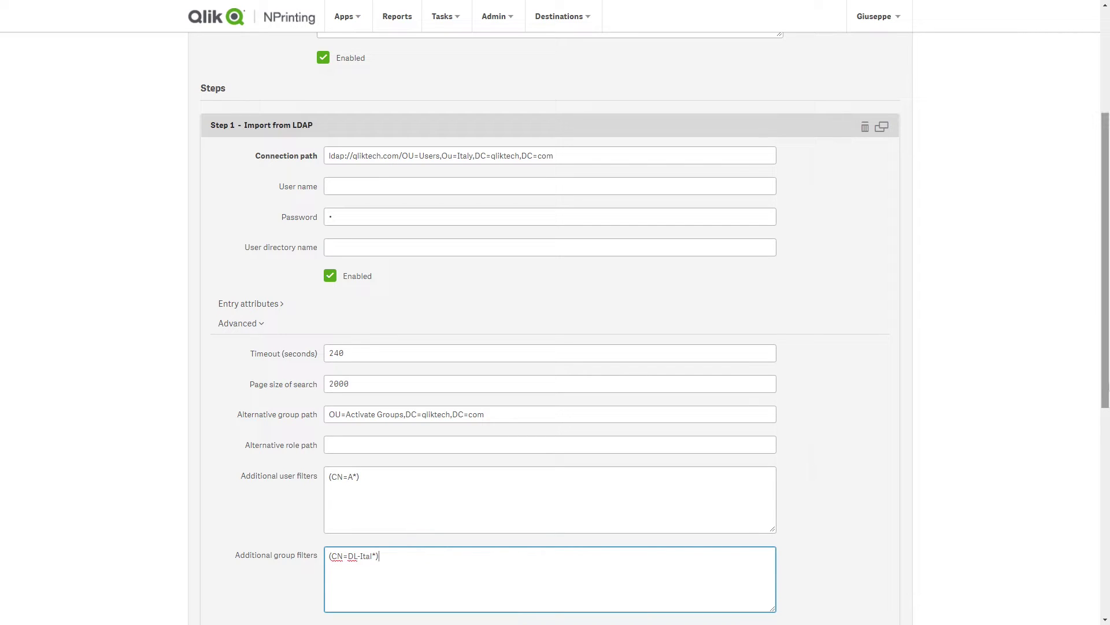
left_click_drag(1106, 379, 1105, 618)
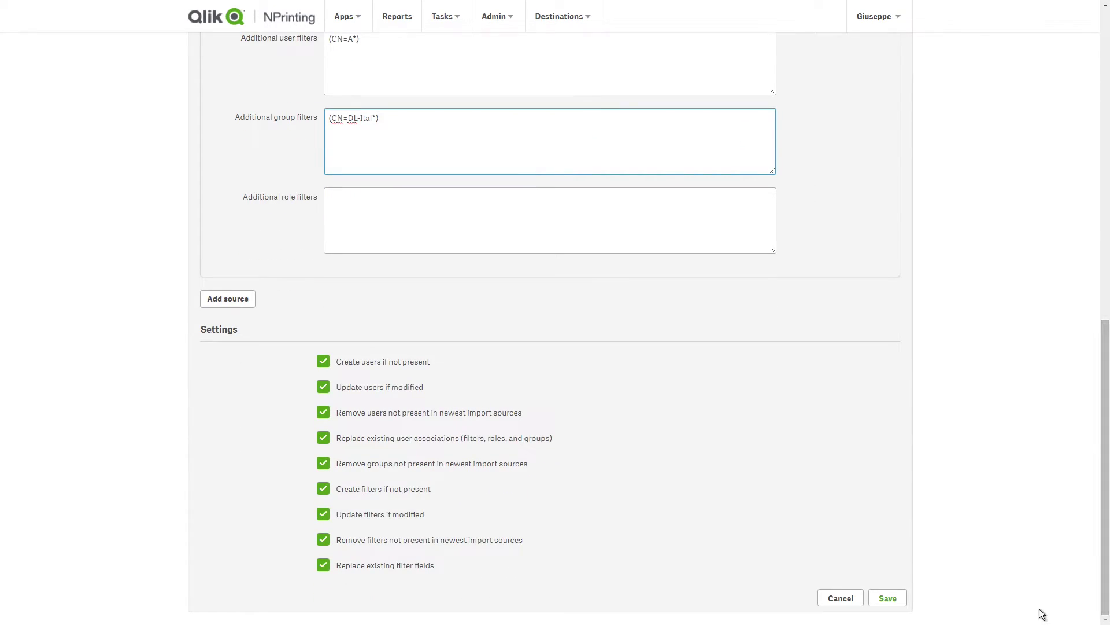
left_click(904, 599)
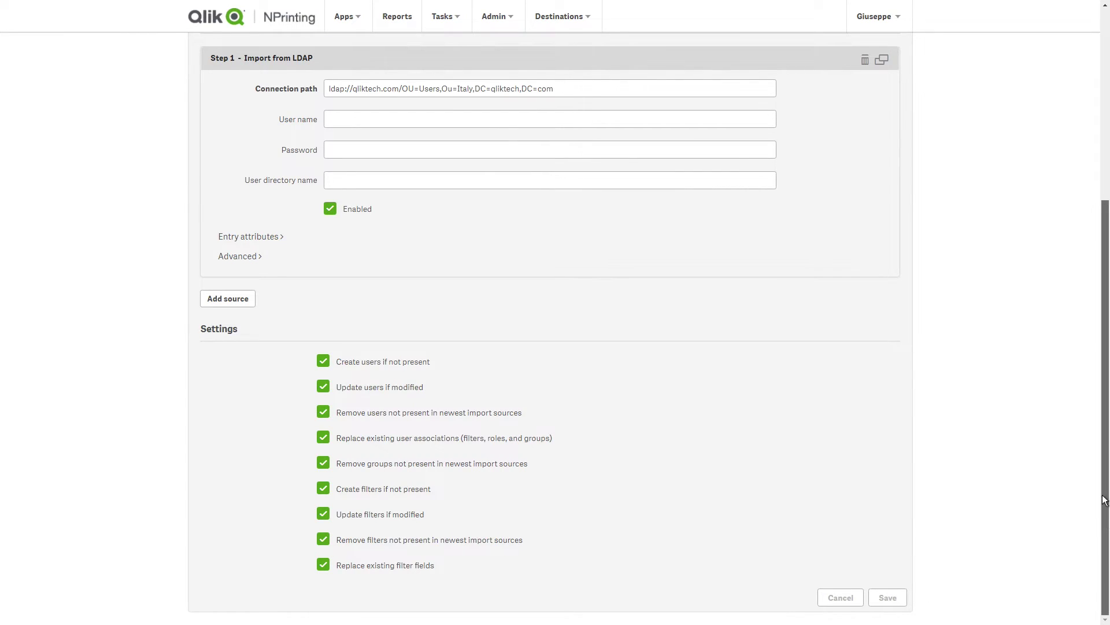
left_click_drag(1106, 524, 1039, 116)
Test the LDAP users import again and open the new log in Notepad
left_click(860, 69)
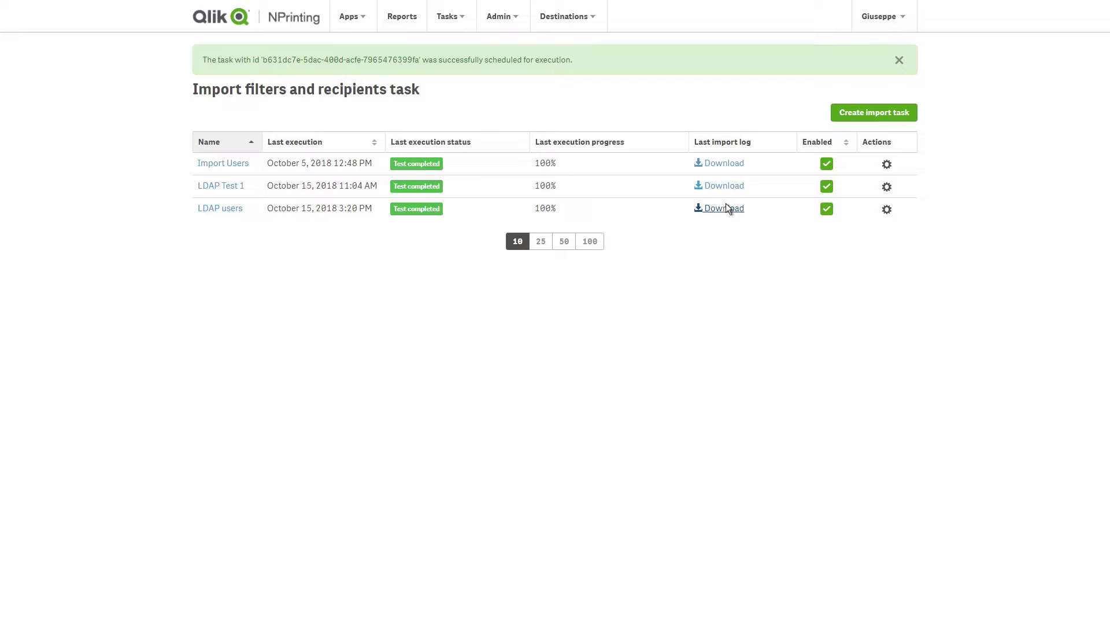
left_click(726, 207)
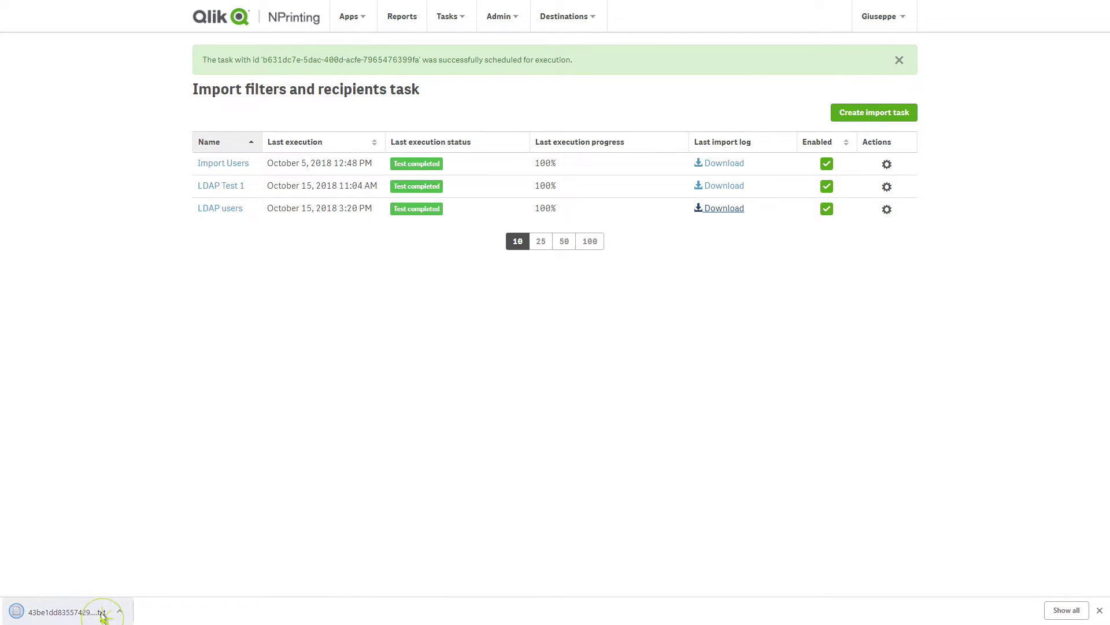
left_click(64, 611)
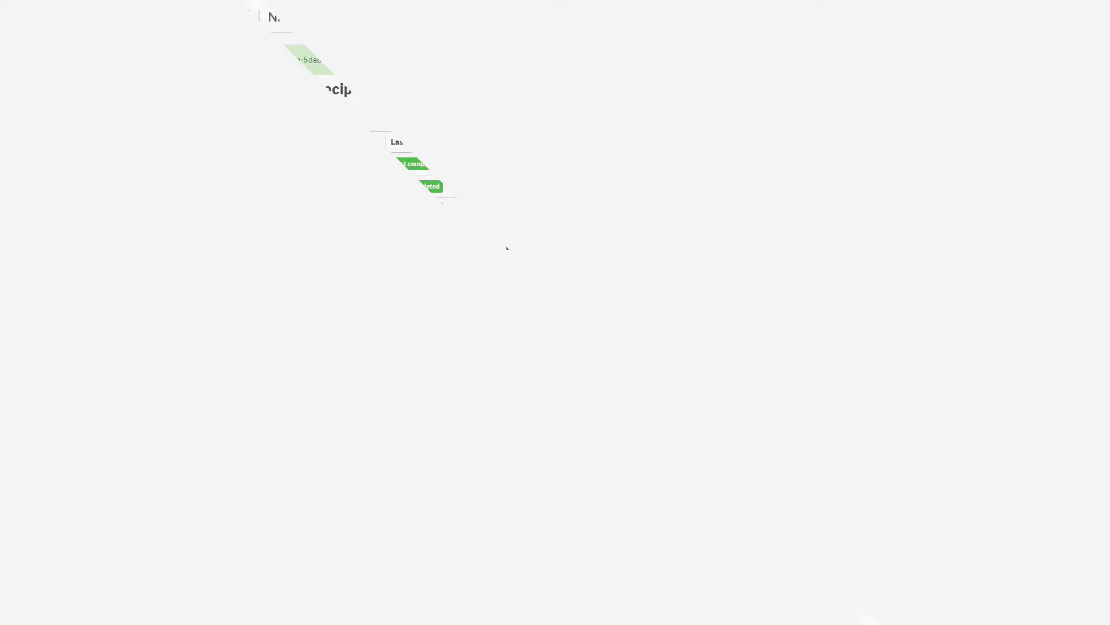
Create the monthly 'Users updates' trigger for LDAP users, running on day 1 at 15:30
left_click(227, 210)
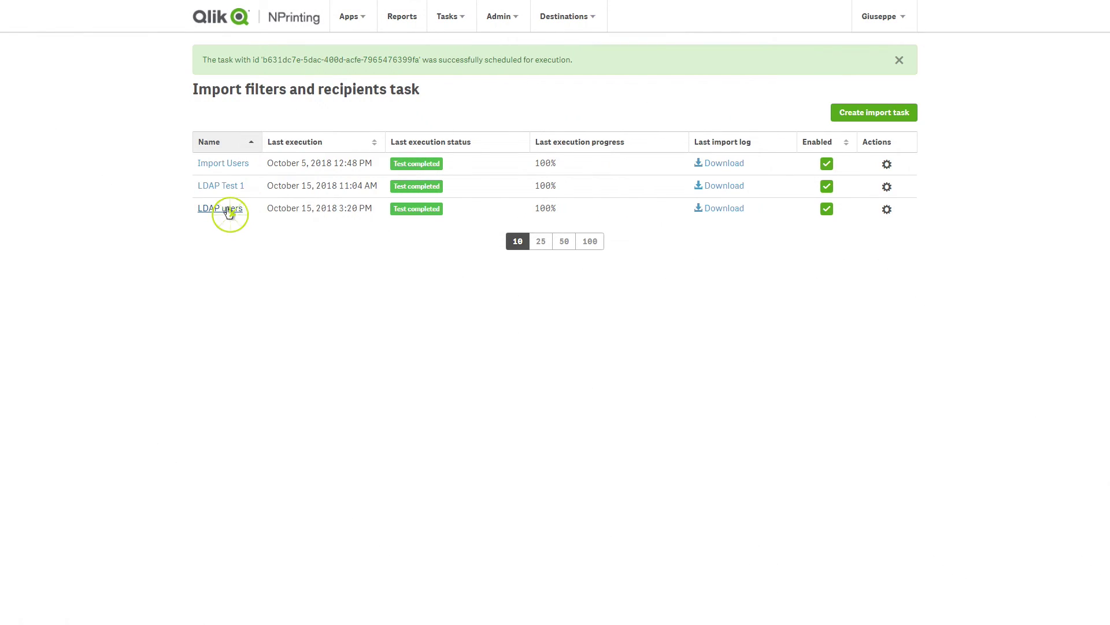
left_click(268, 96)
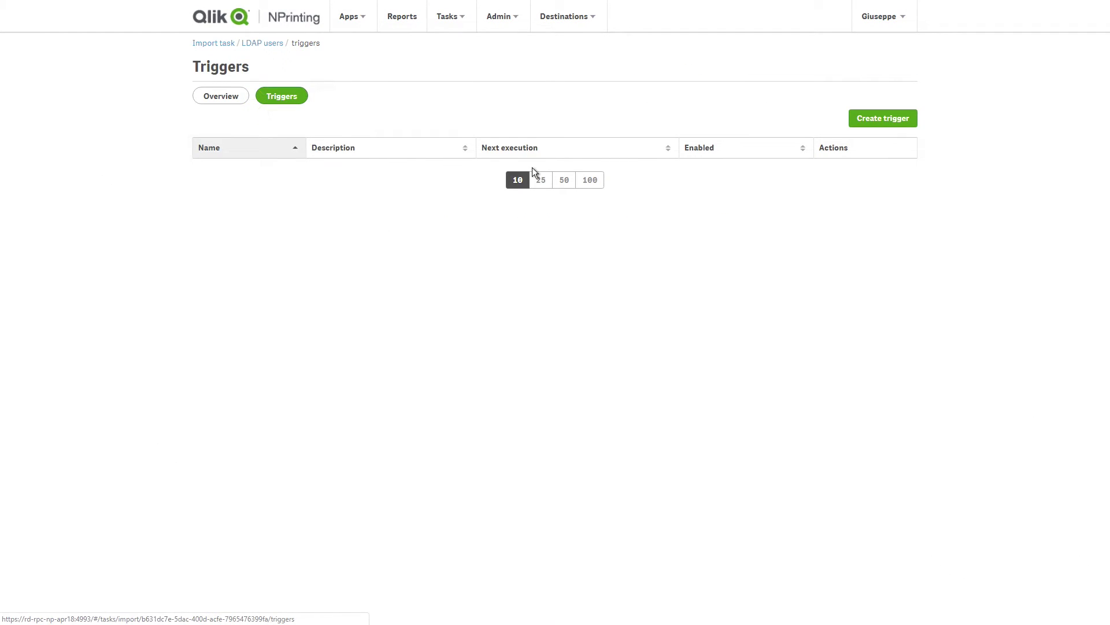
left_click(894, 122)
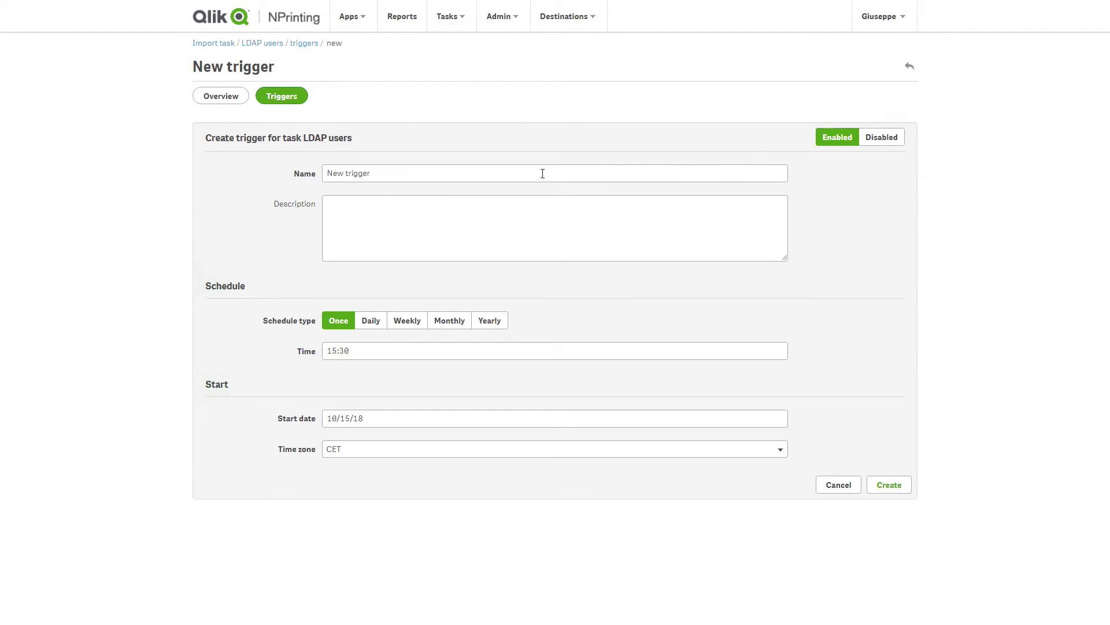
left_click_drag(542, 169, 277, 168)
type("Users updates")
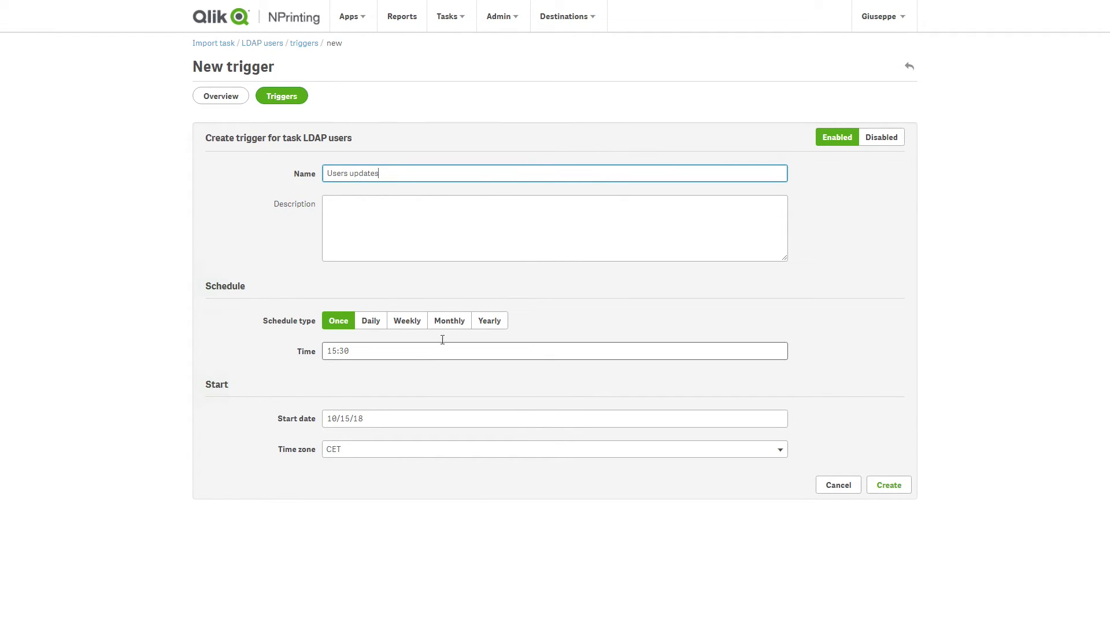
left_click(449, 323)
left_click(411, 383)
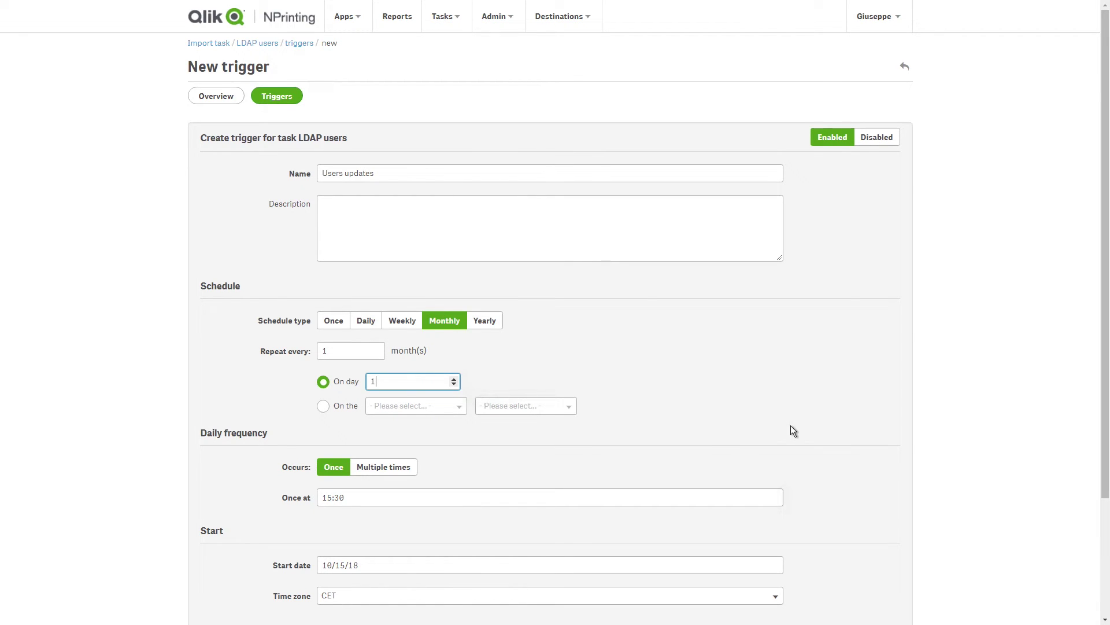
left_click_drag(1102, 404, 1101, 559)
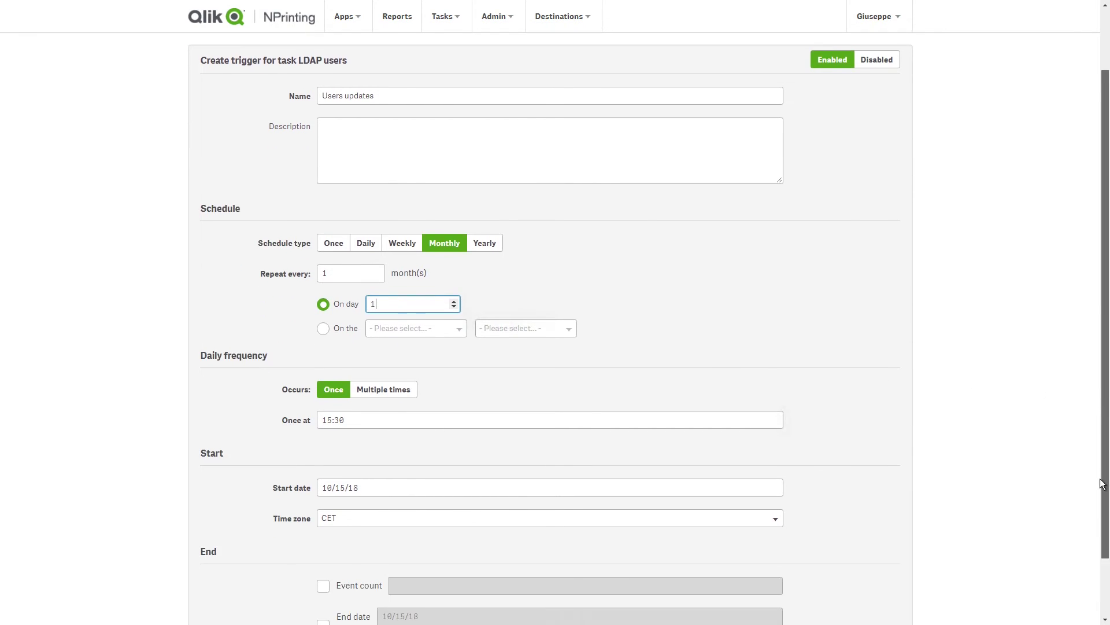
left_click(884, 599)
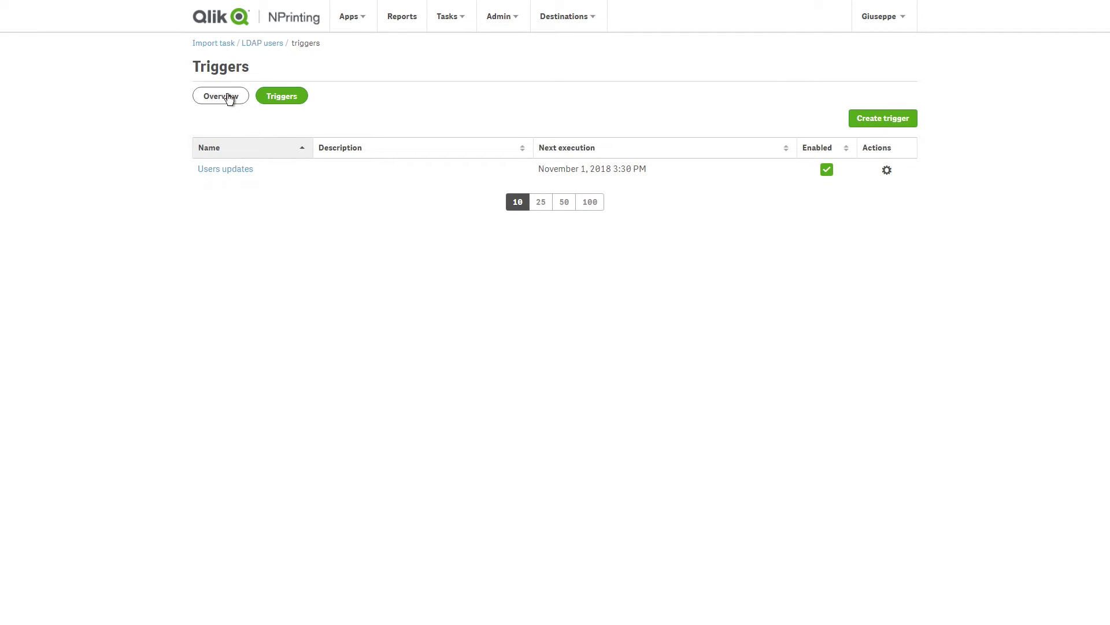
Run the LDAP users import for real from Overview and check the Users list
left_click(228, 97)
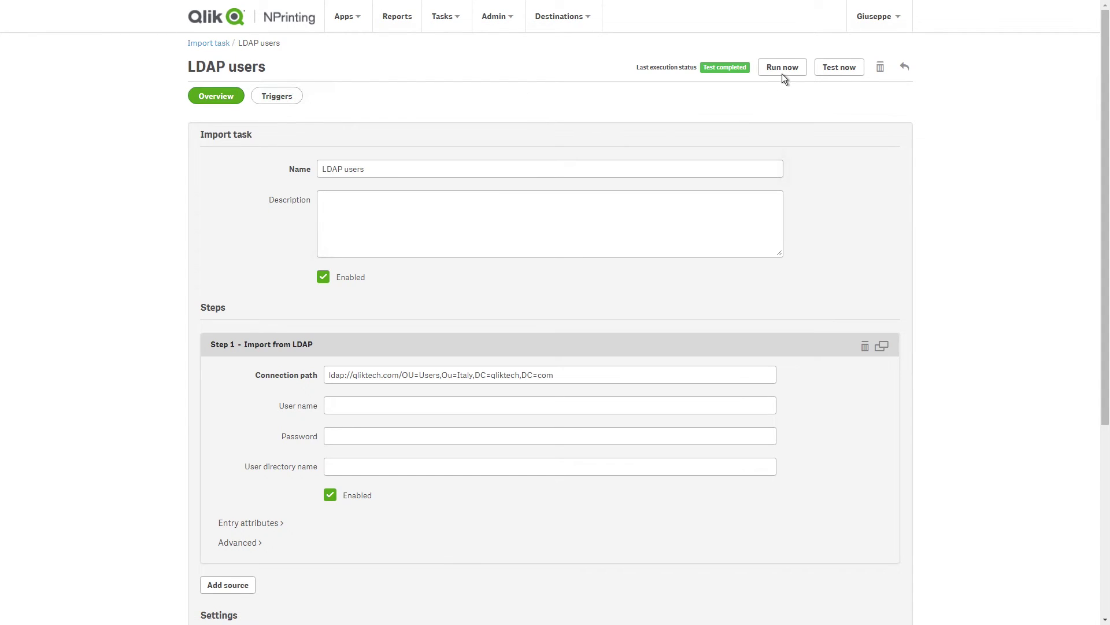
left_click(783, 68)
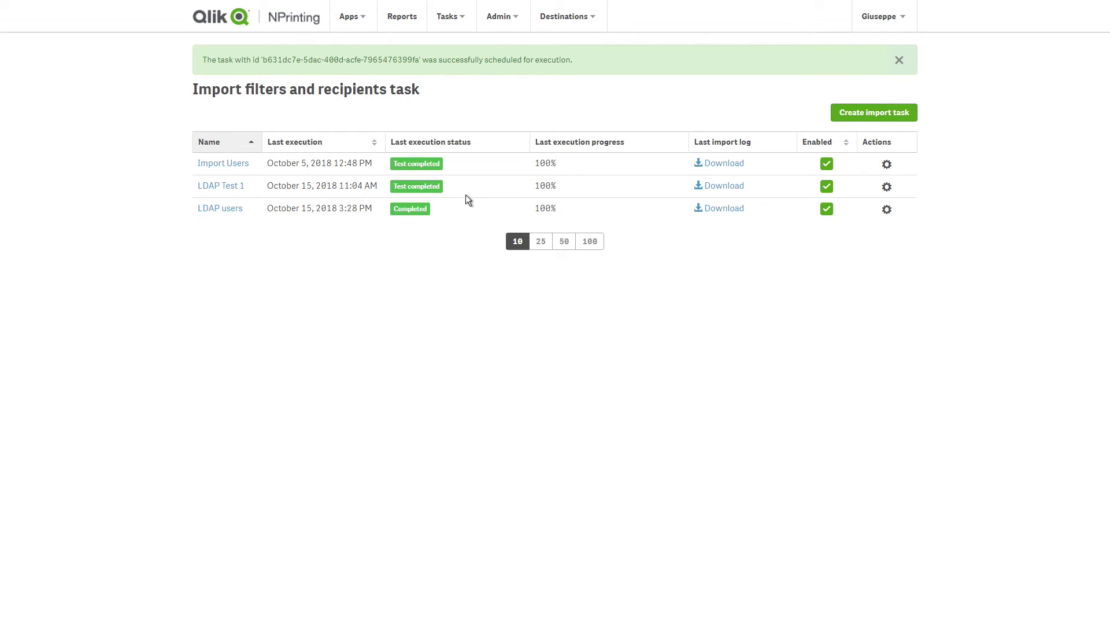
left_click(497, 18)
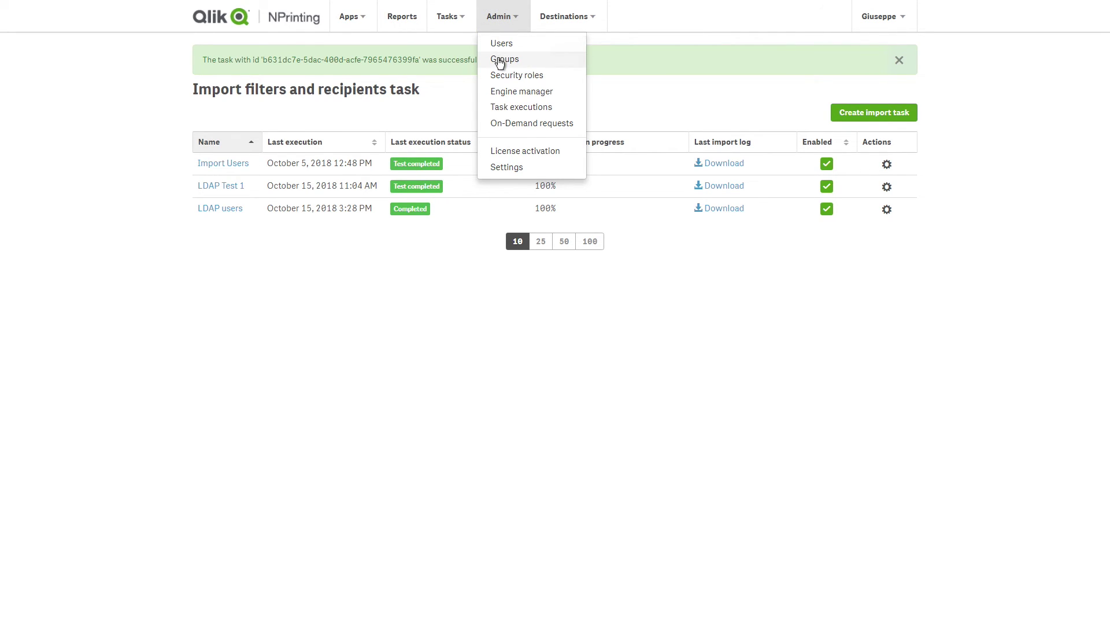
left_click(502, 45)
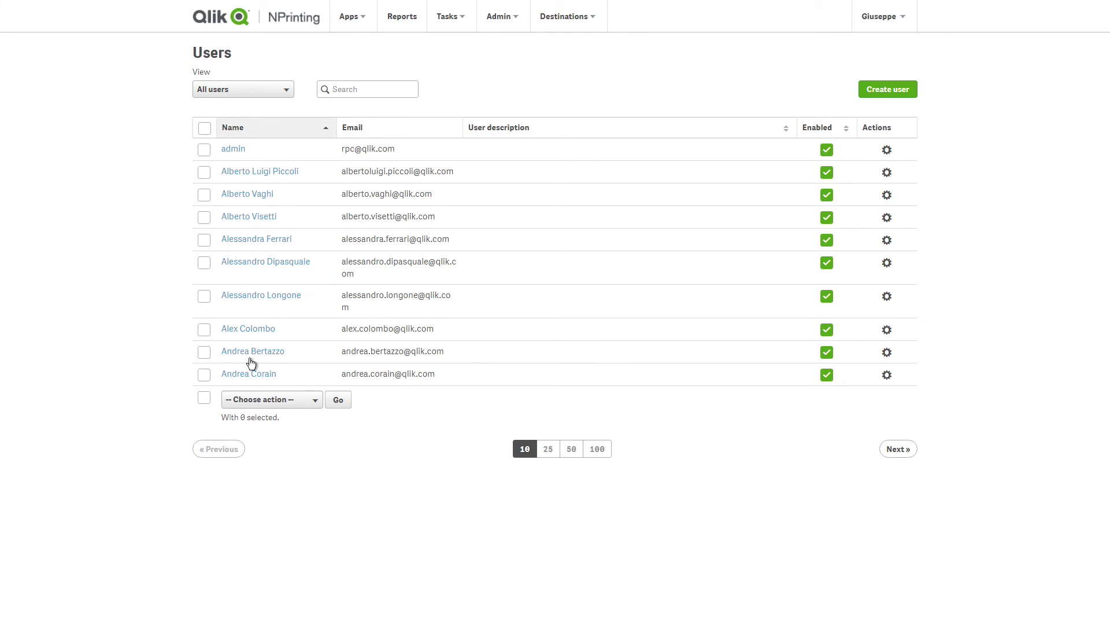
Search the Groups list for 'L-Ital' to find the imported DL-Italy groups
left_click(516, 23)
left_click(511, 59)
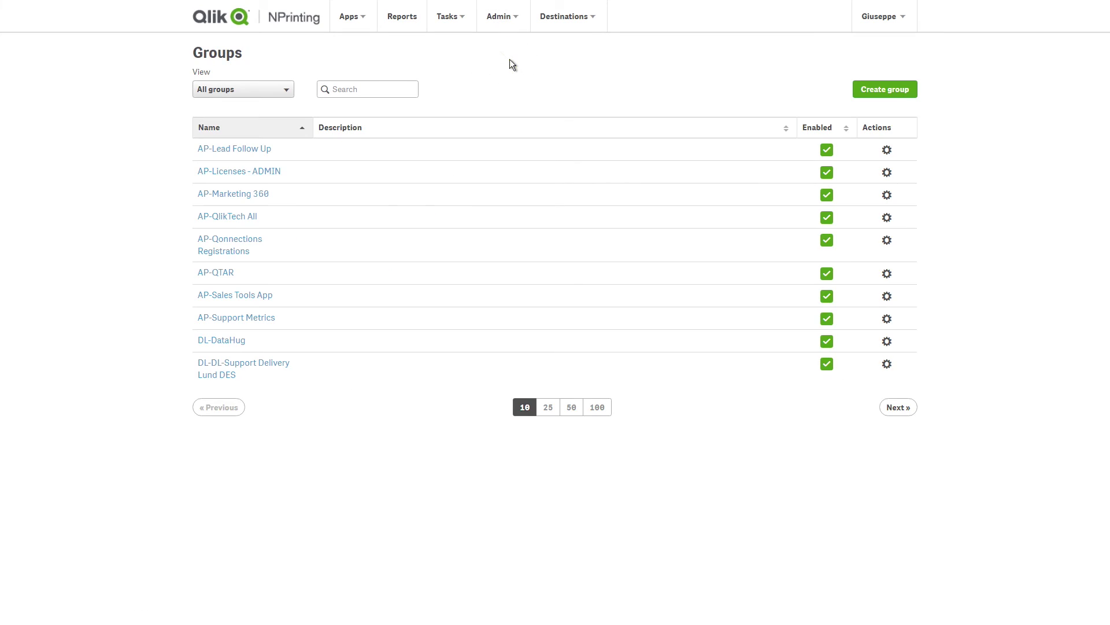
left_click(349, 90)
type("L-Ita")
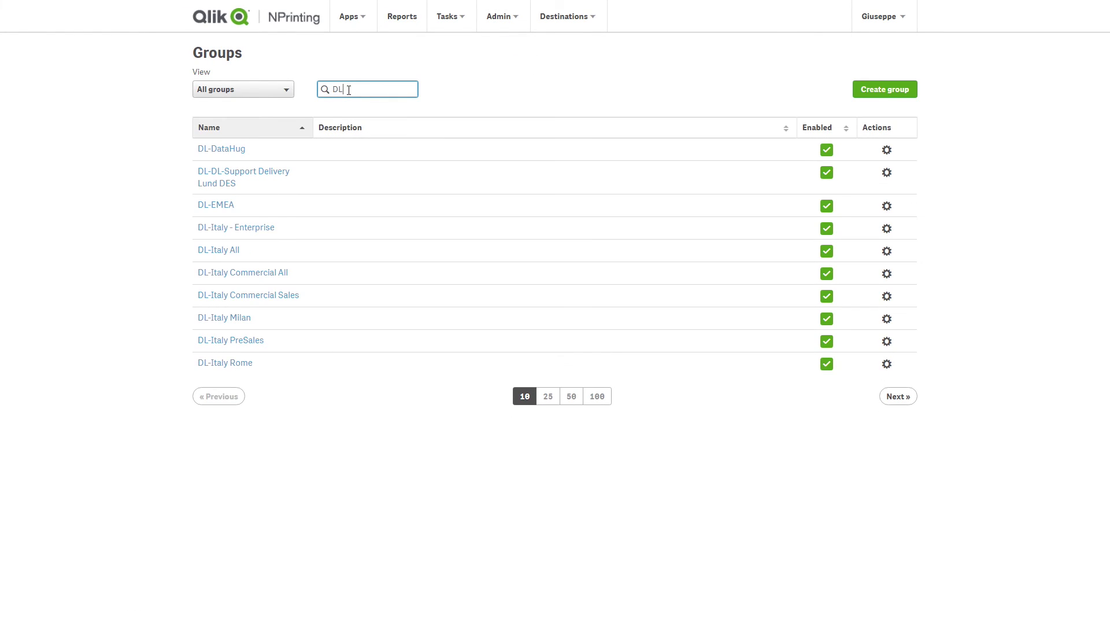
type("l")
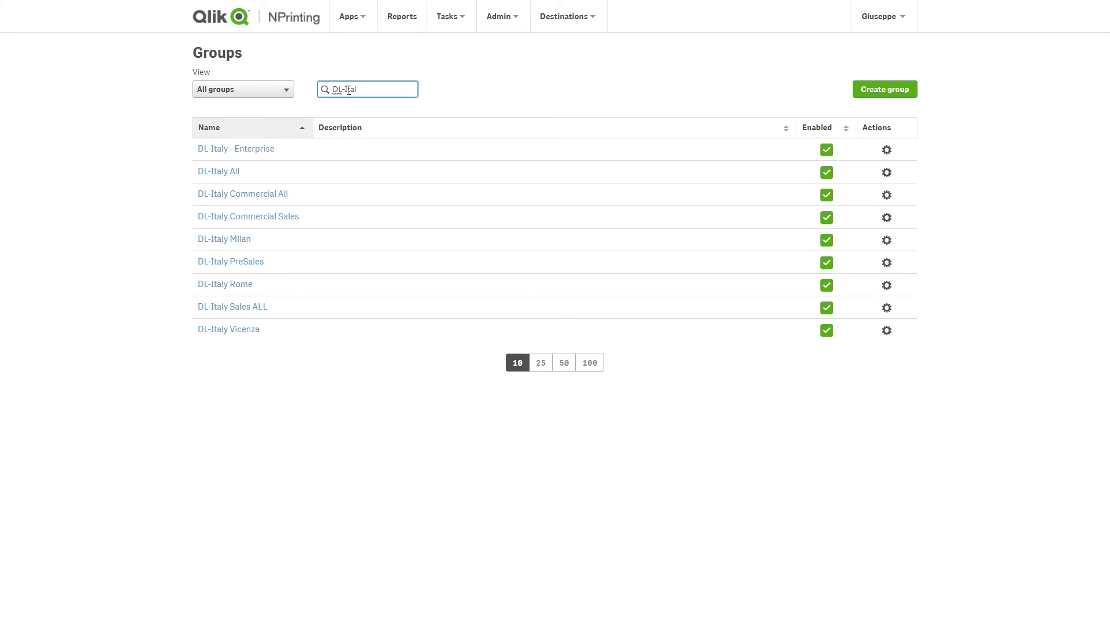